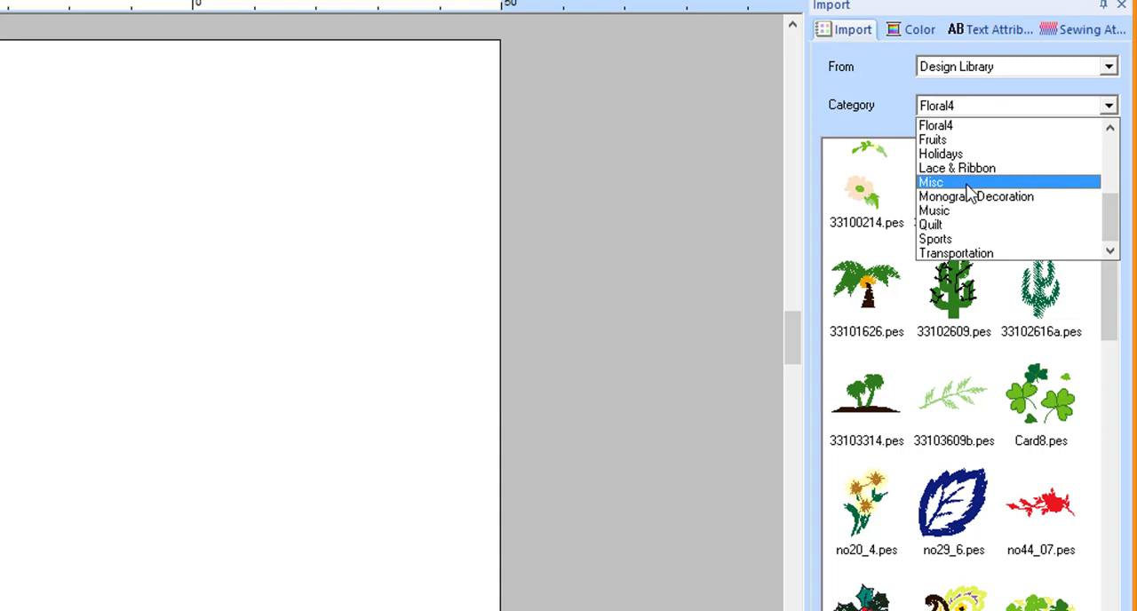
- Import the coffee cup design SP_coffee01.pes from the Misc category of the Design Library onto the page
{"action": "left_click", "coordinate": [969, 183]}
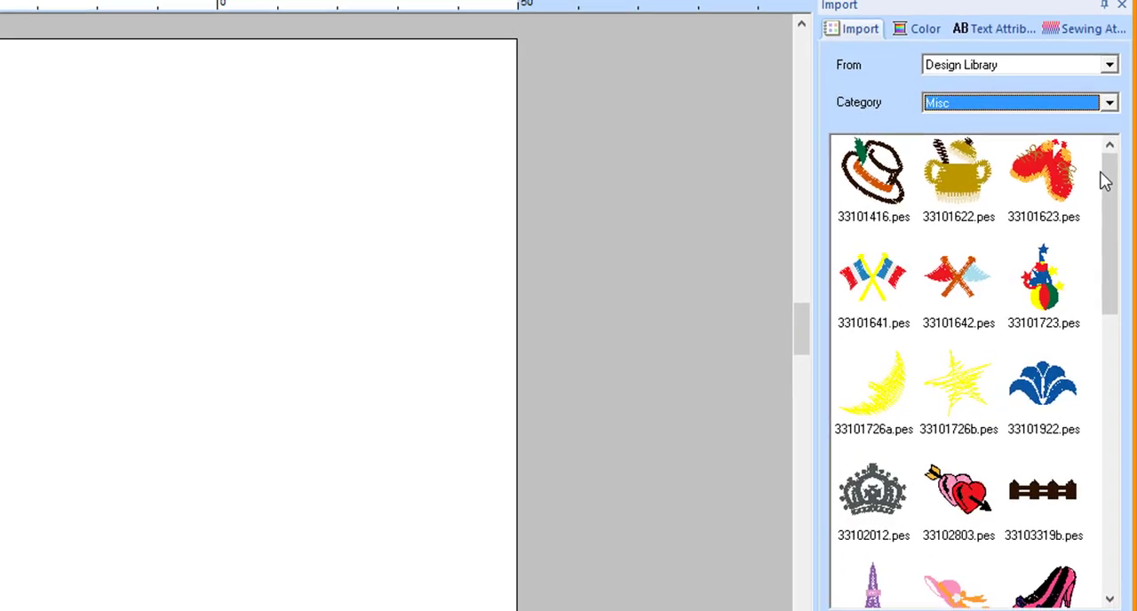
{"action": "left_click_drag", "start_coordinate": [1115, 169], "coordinate": [1124, 429]}
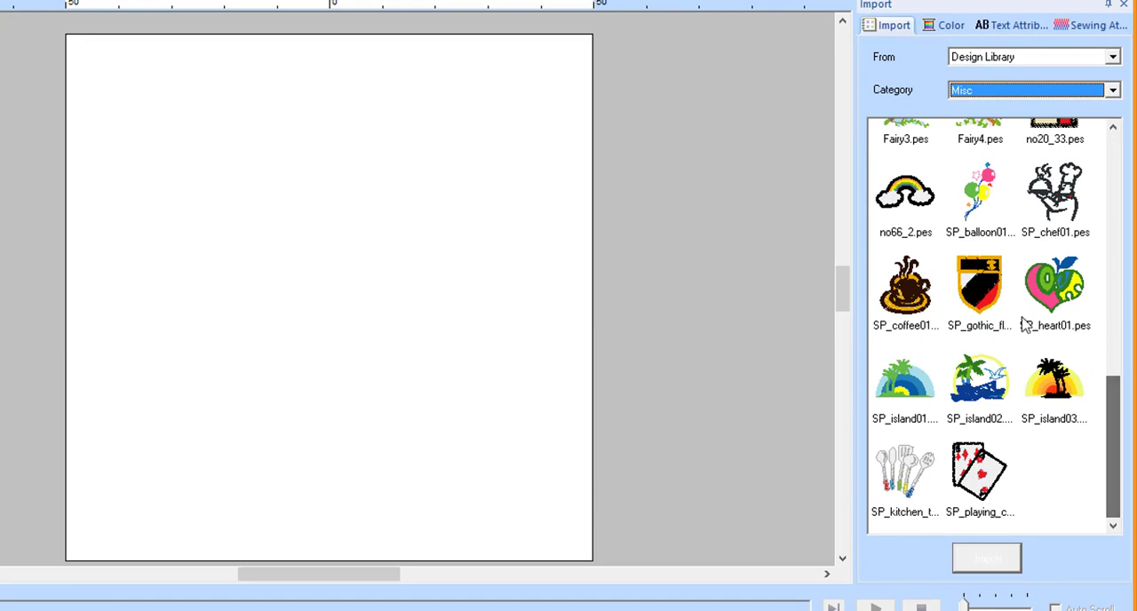
{"action": "left_click", "coordinate": [918, 302]}
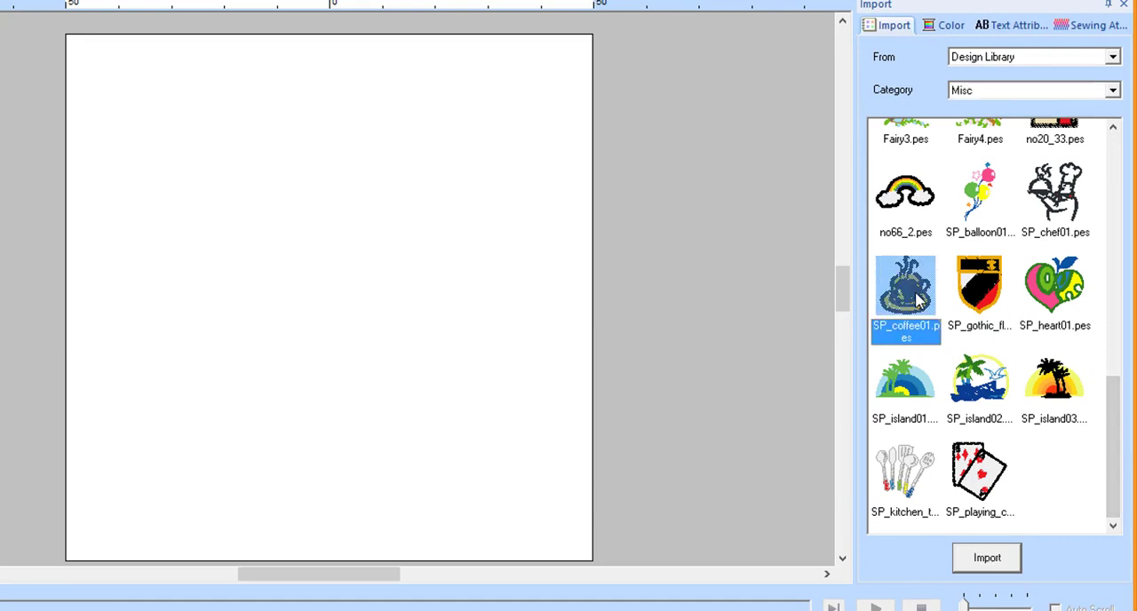
{"action": "double_click", "coordinate": [918, 302]}
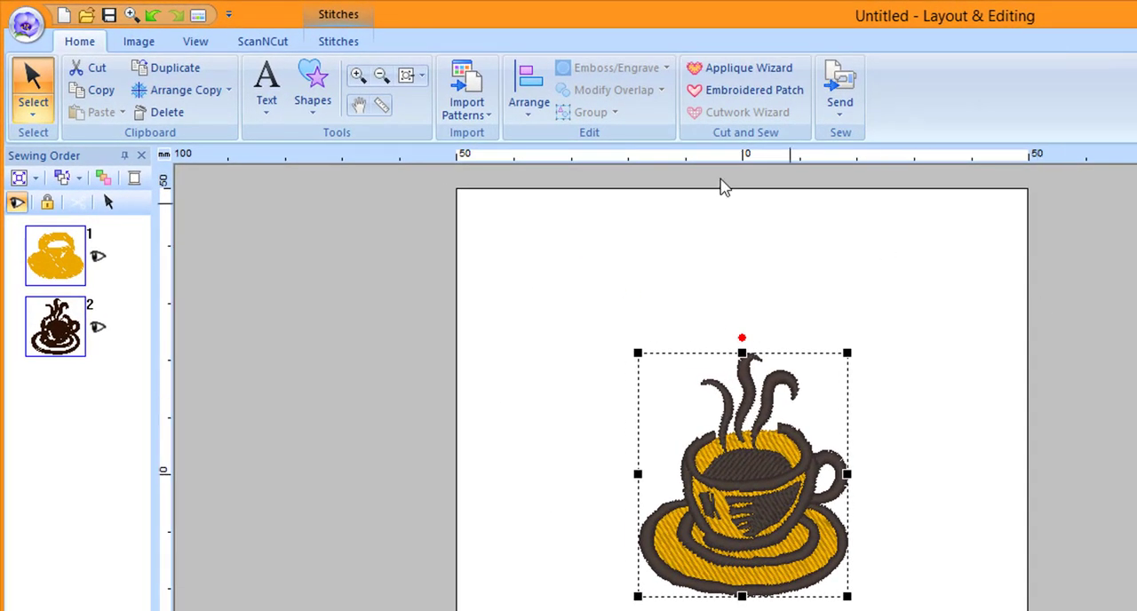
- Add the text "Hot Beans" above the coffee cup
{"action": "left_click", "coordinate": [272, 111]}
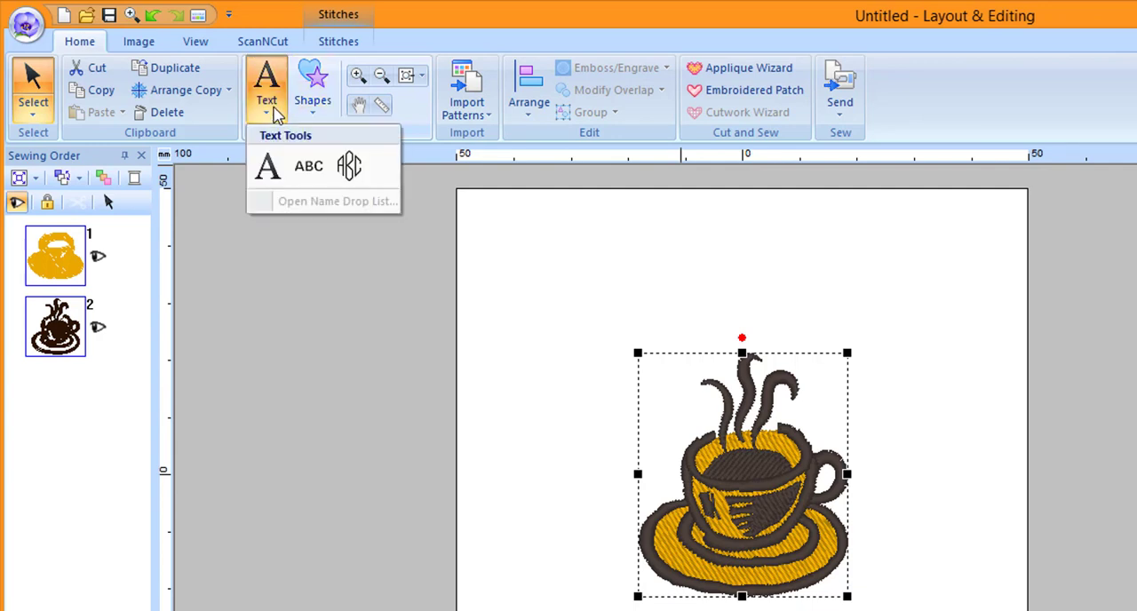
{"action": "left_click", "coordinate": [277, 170]}
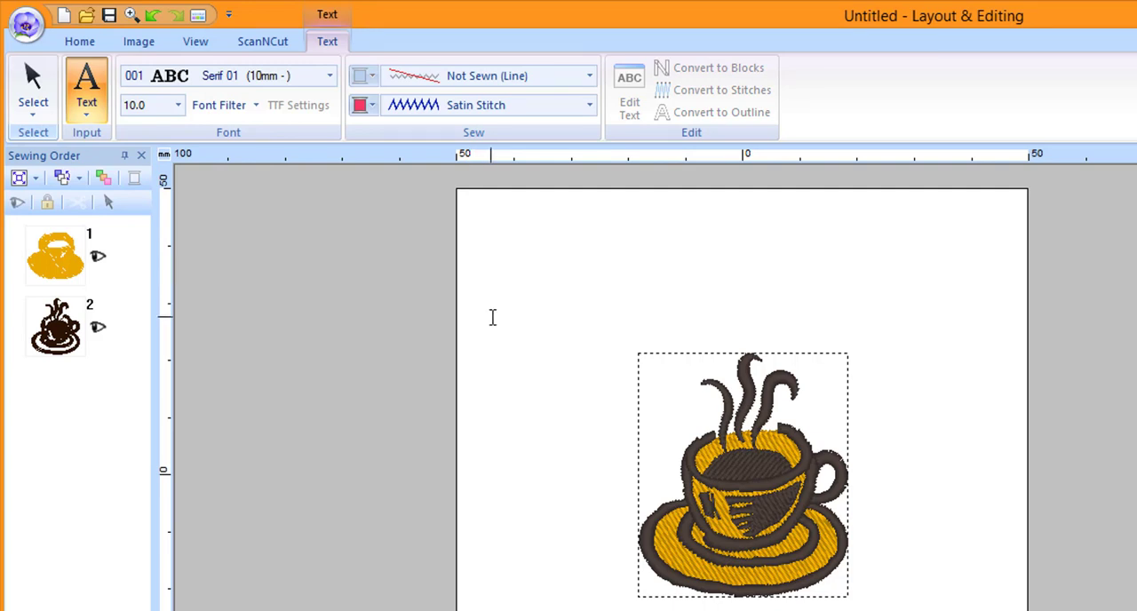
{"action": "left_click", "coordinate": [502, 327]}
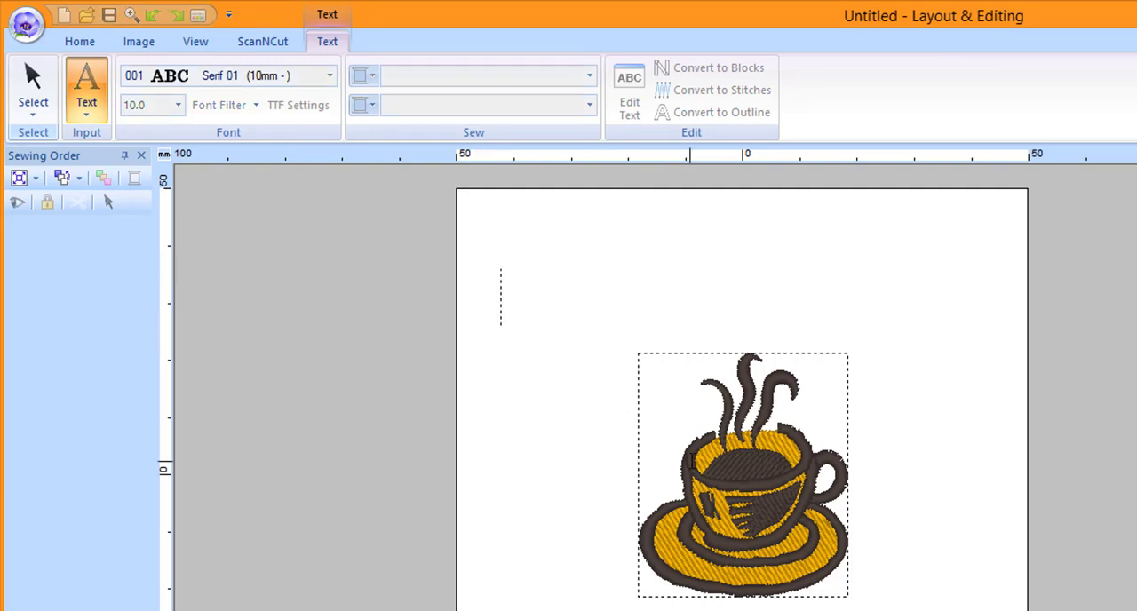
{"action": "type", "text": "H"}
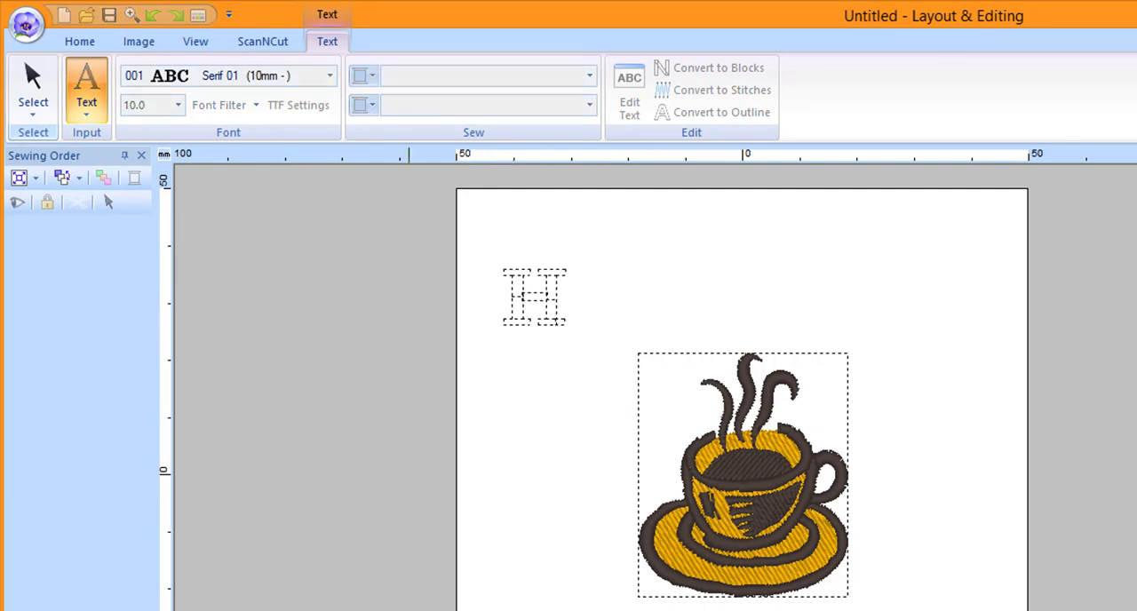
{"action": "type", "text": "ot Beans"}
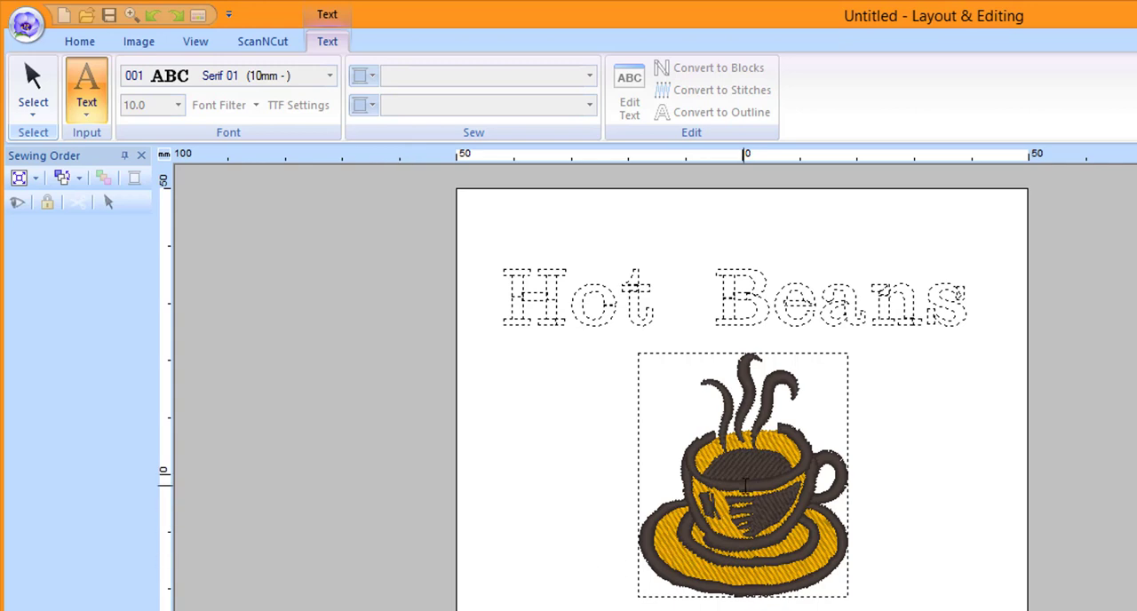
{"action": "key", "text": "Return"}
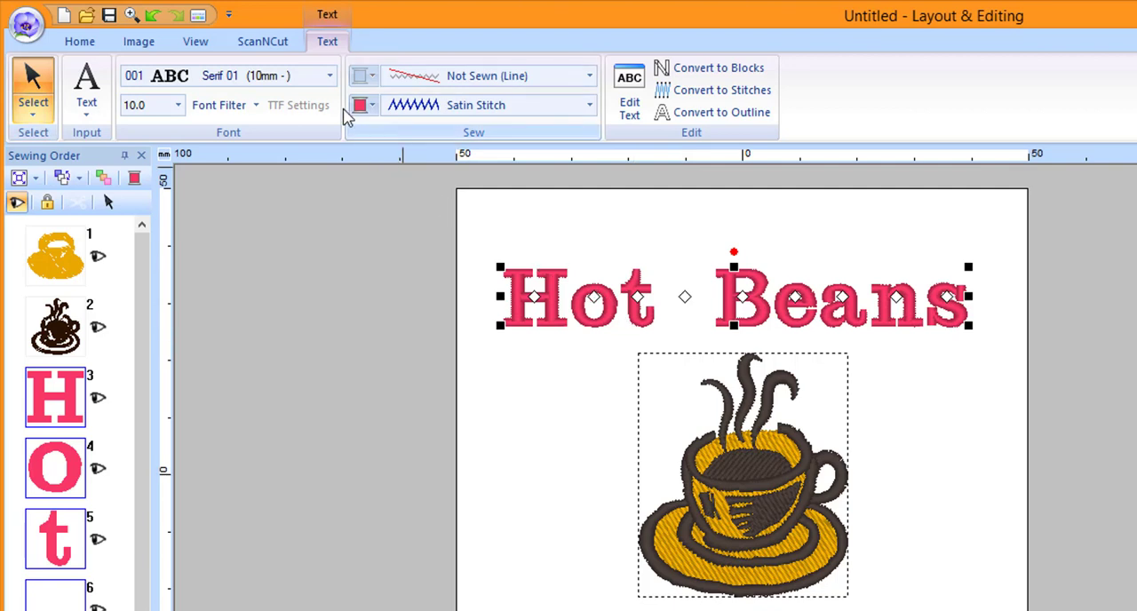
- Set the "Hot Beans" text to the Salamanca font and transform it into an upward arch over the cup
{"action": "left_click", "coordinate": [330, 79]}
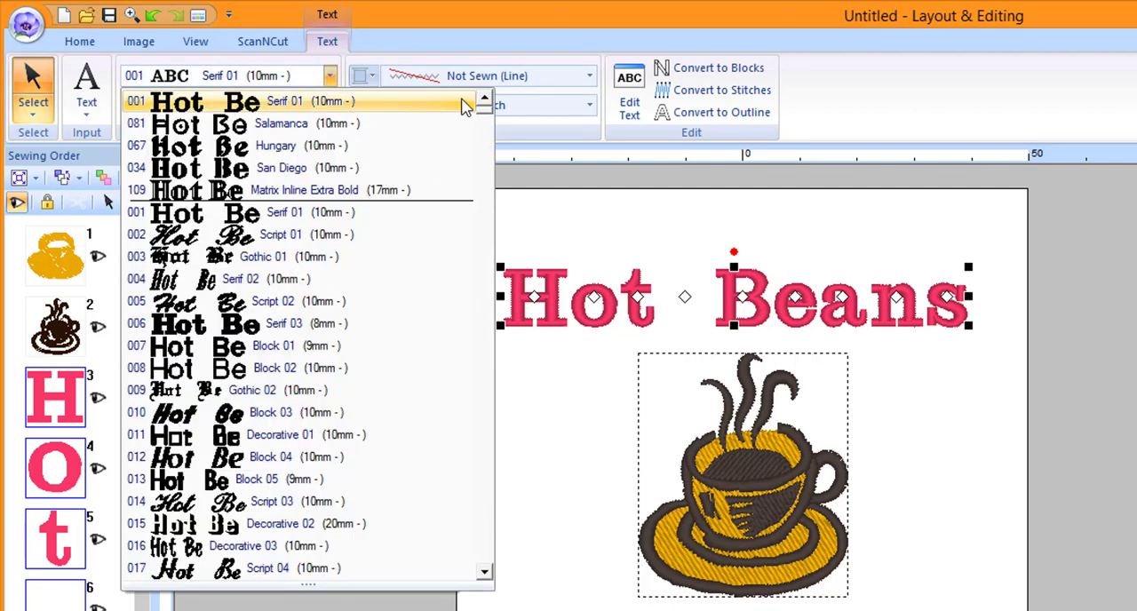
{"action": "left_click_drag", "start_coordinate": [486, 120], "coordinate": [491, 185]}
{"action": "scroll", "coordinate": [491, 185], "scroll_direction": "down", "scroll_amount": 1}
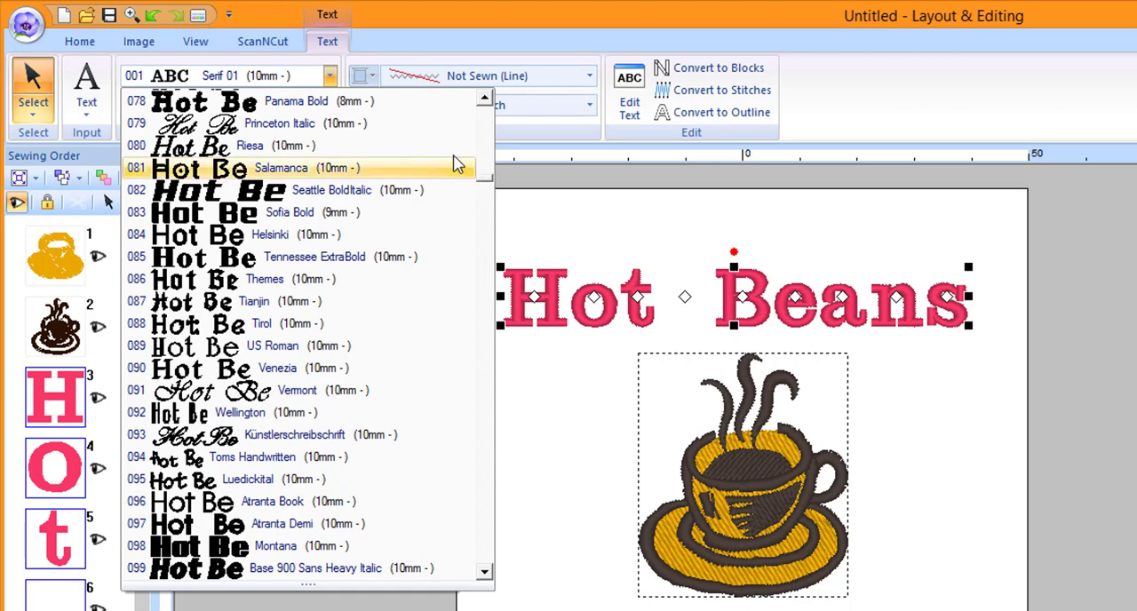
{"action": "left_click", "coordinate": [422, 171]}
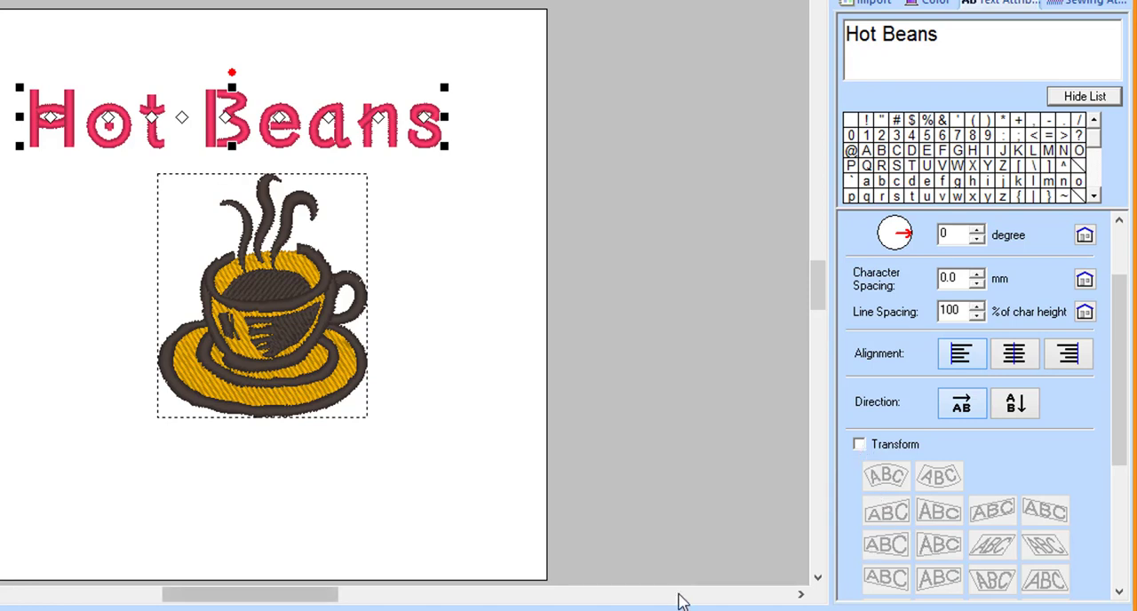
{"action": "left_click", "coordinate": [859, 445]}
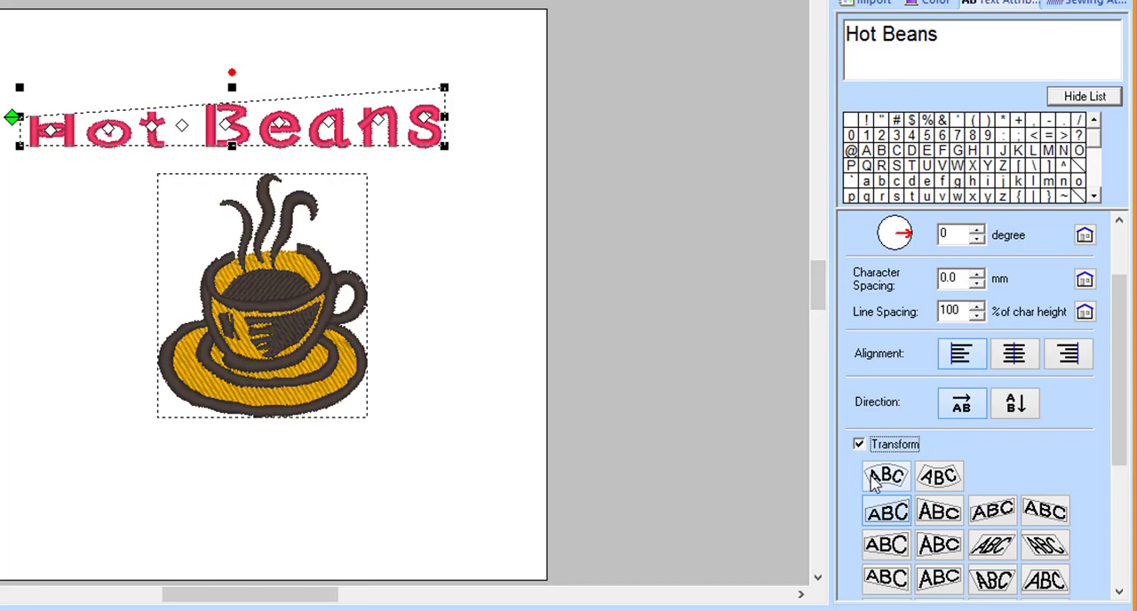
{"action": "left_click", "coordinate": [875, 478]}
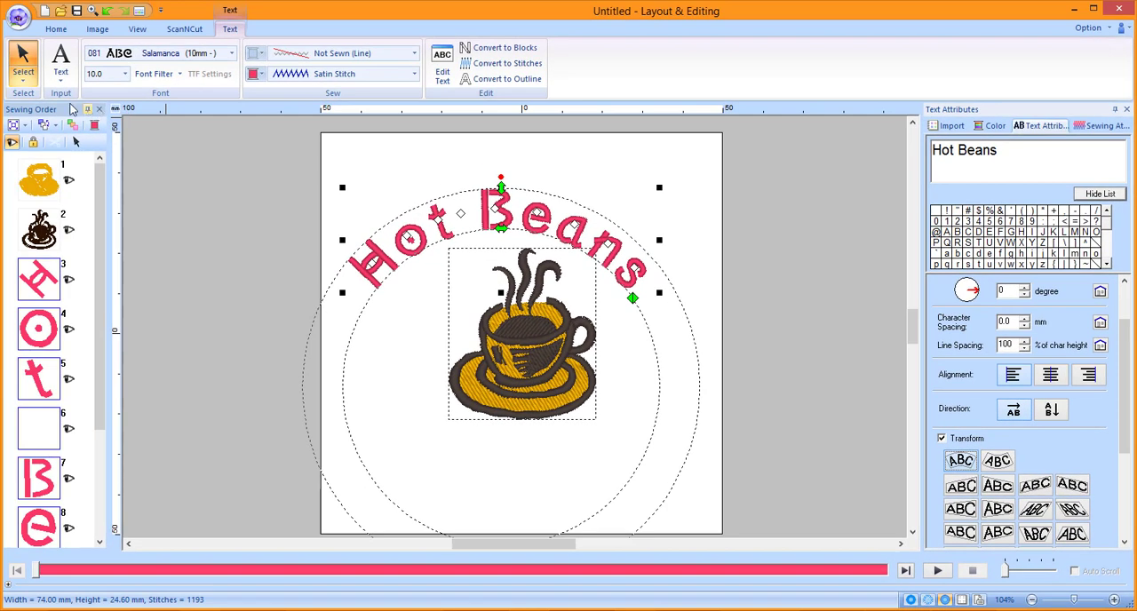
- Select the whole design, align the cup and arched text on their horizontal centers, and clear the selection
{"action": "left_click", "coordinate": [27, 81]}
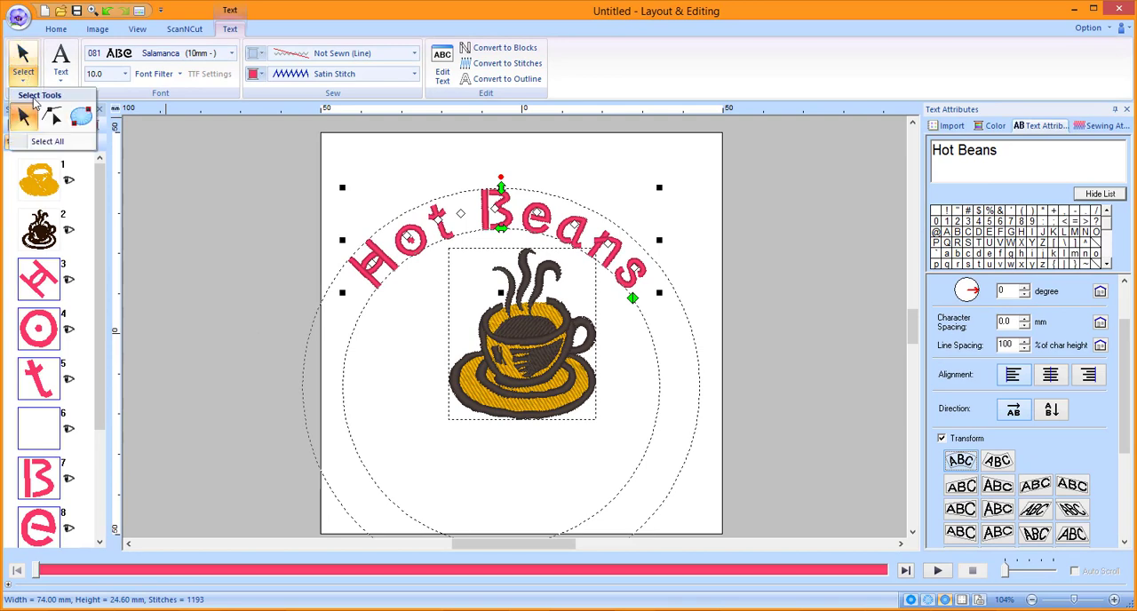
{"action": "left_click", "coordinate": [49, 144]}
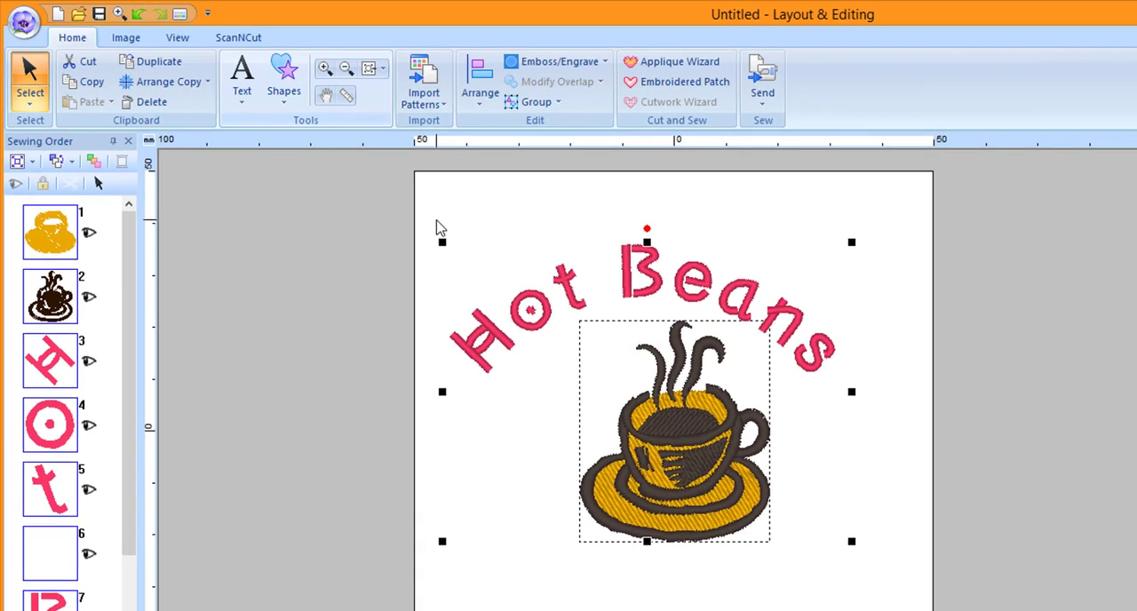
{"action": "left_click", "coordinate": [481, 104]}
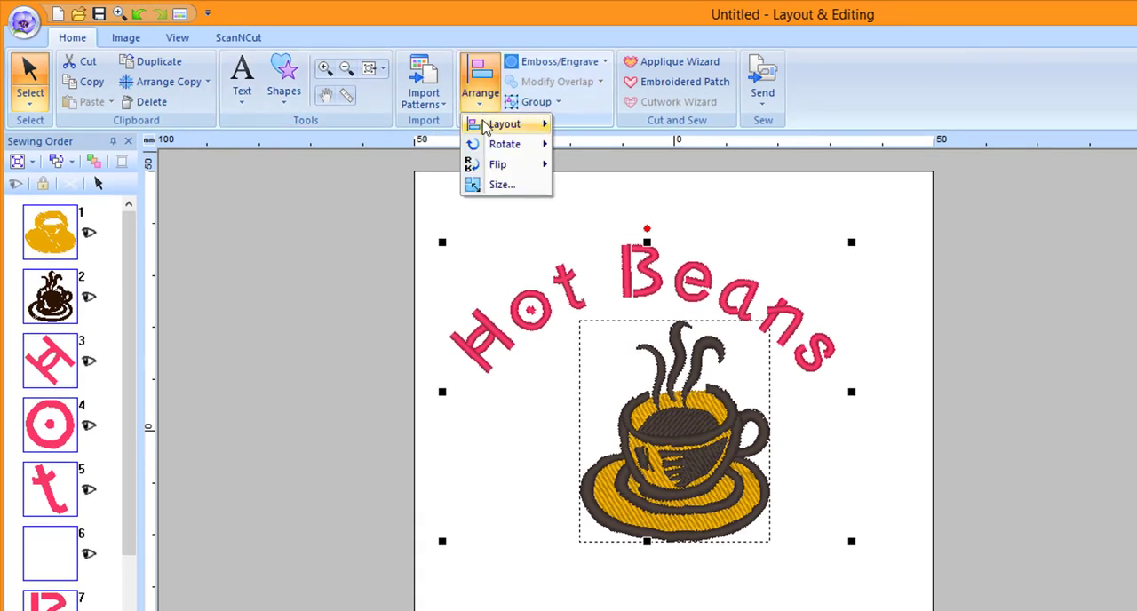
{"action": "mouse_move", "coordinate": [486, 129]}
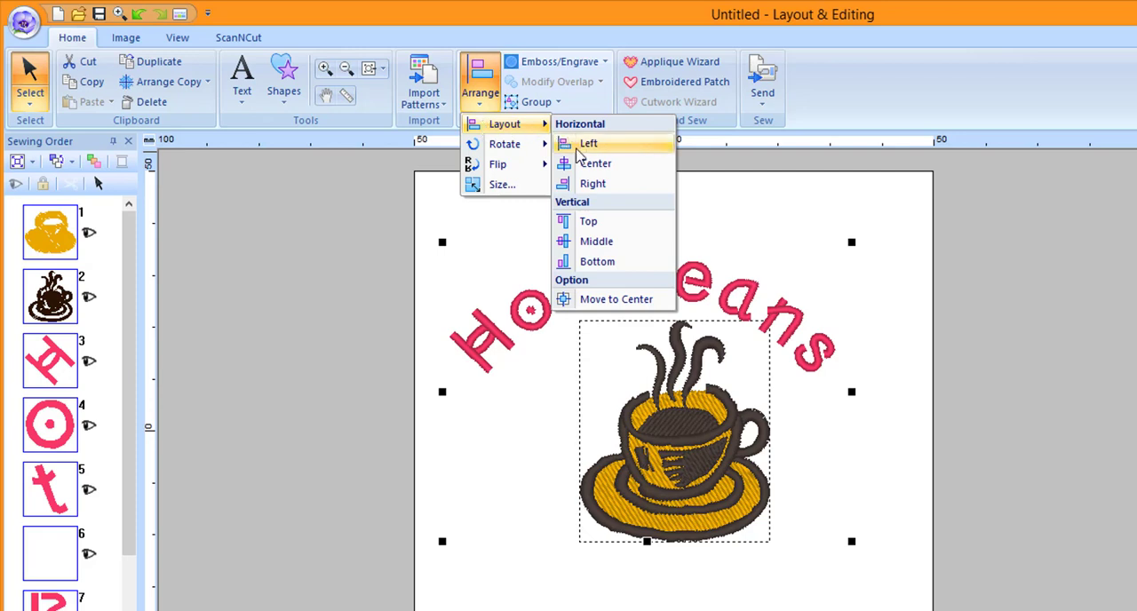
{"action": "left_click", "coordinate": [594, 165]}
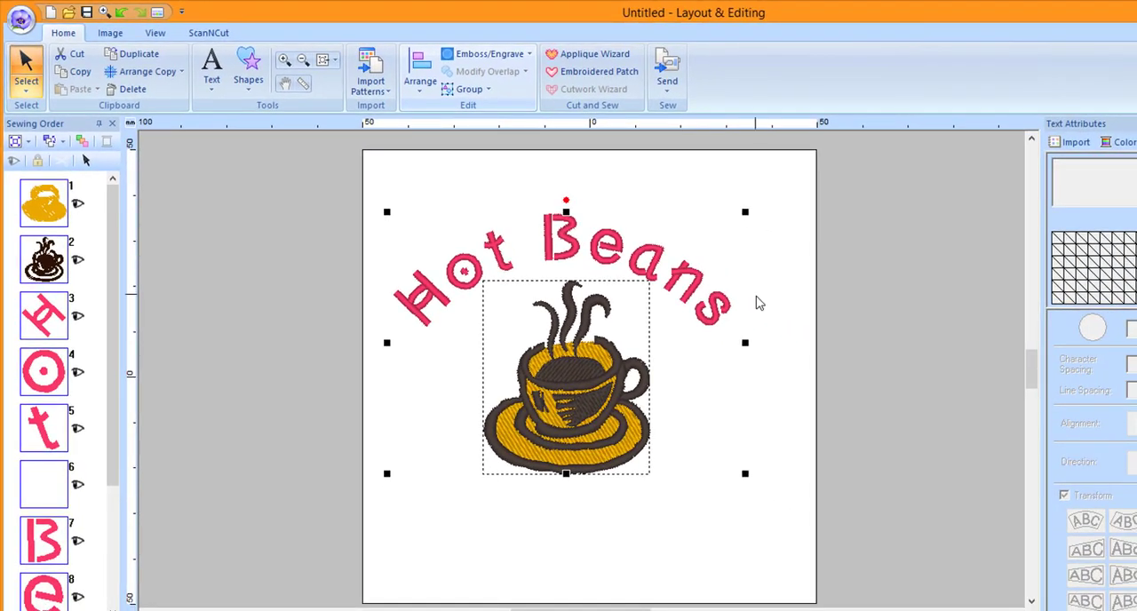
{"action": "left_click", "coordinate": [760, 303]}
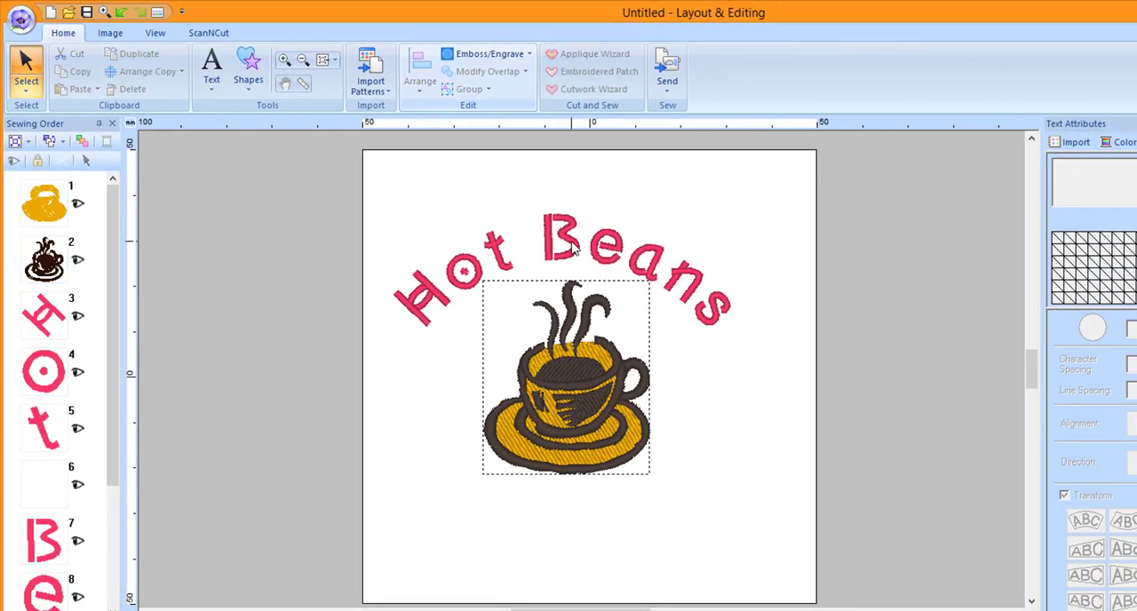
- Add the person's first name as a second text below the coffee cup
{"action": "left_click", "coordinate": [212, 88]}
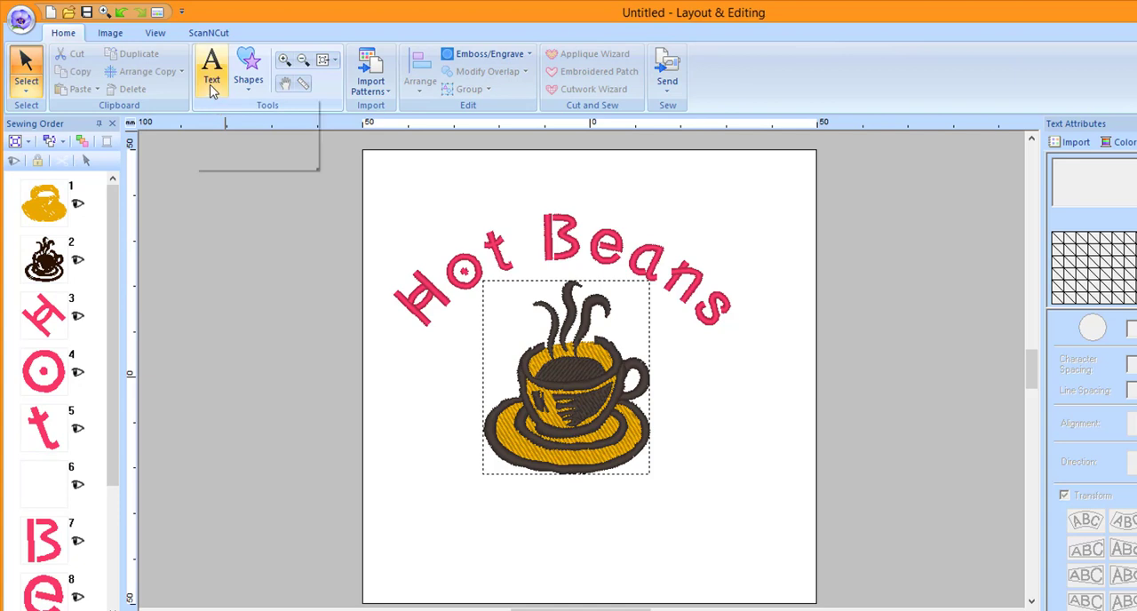
{"action": "left_click", "coordinate": [213, 135]}
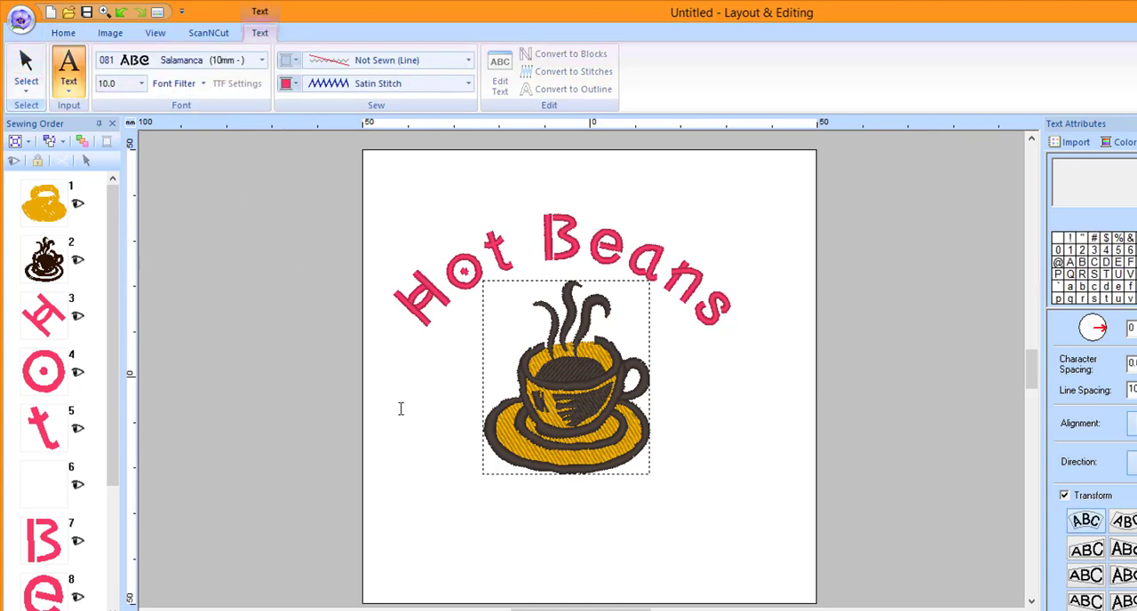
{"action": "left_click", "coordinate": [424, 532]}
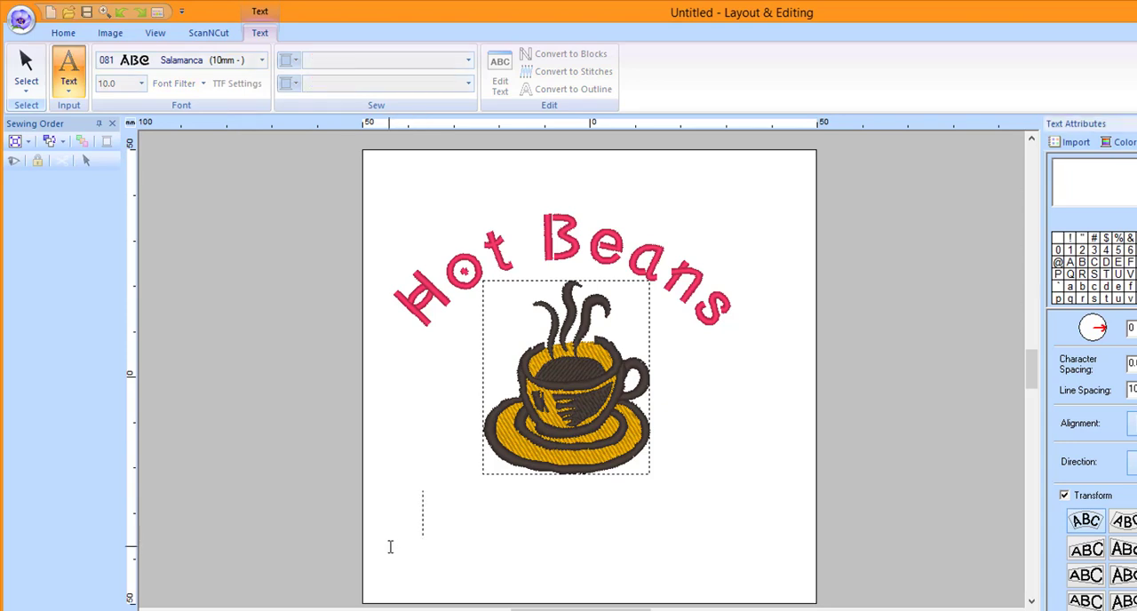
{"action": "type", "text": "Jos"}
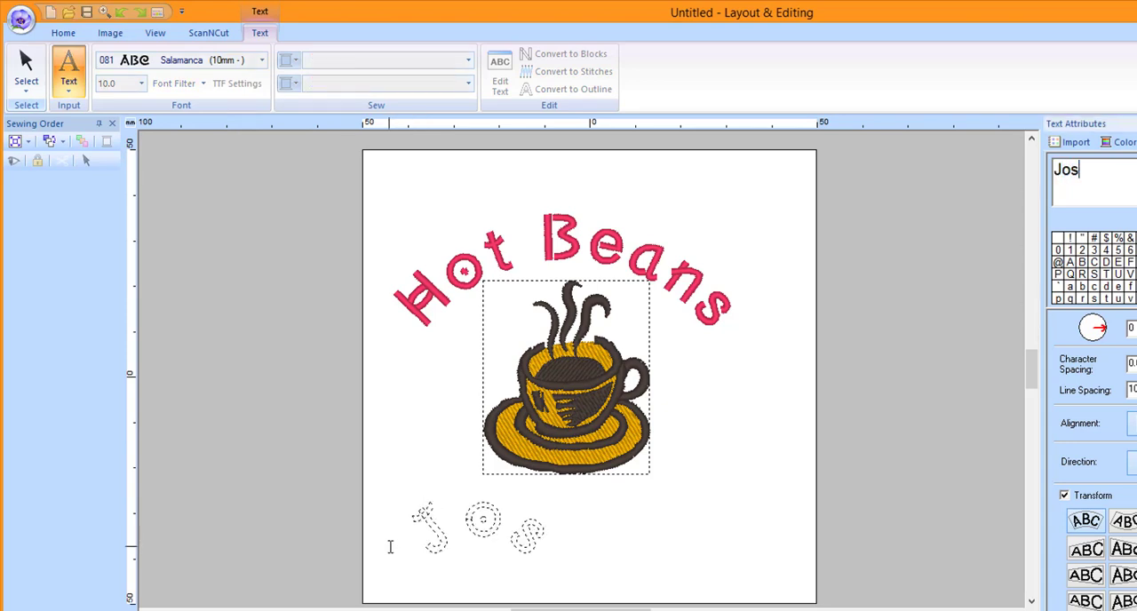
{"action": "type", "text": "ephina"}
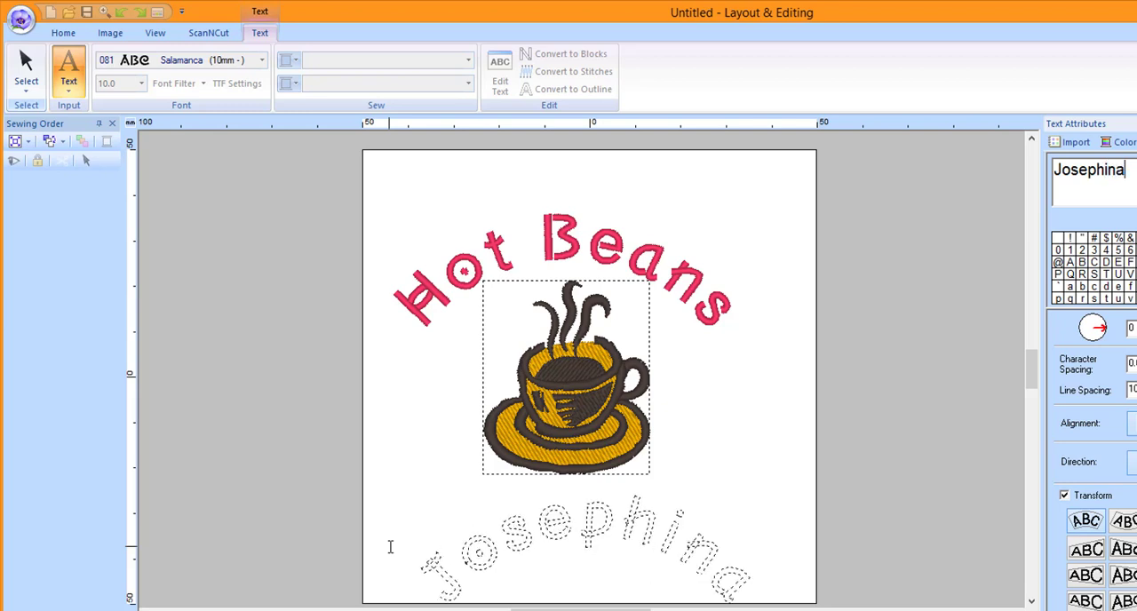
{"action": "left_click", "coordinate": [916, 556]}
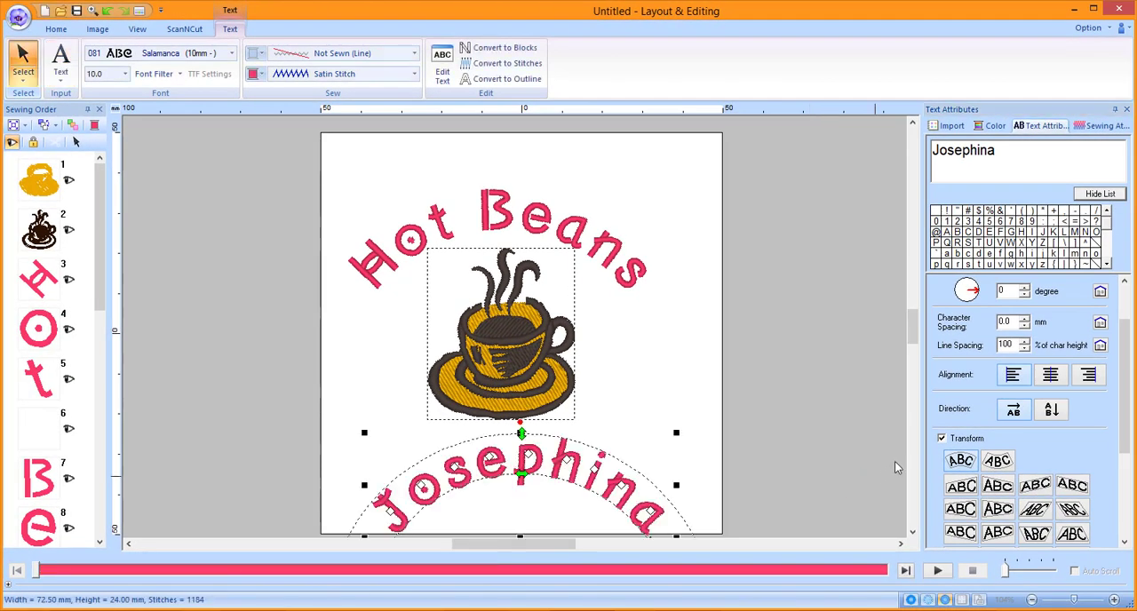
- Remove the arch transform from the name text and nudge it slightly up toward the cup
{"action": "left_click", "coordinate": [942, 439]}
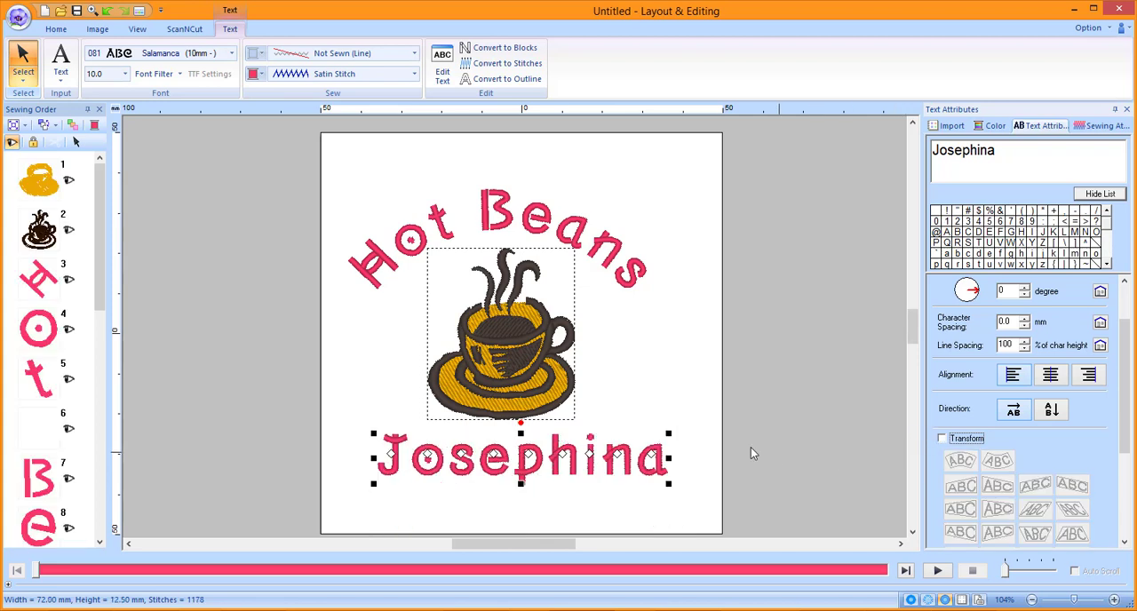
{"action": "left_click", "coordinate": [588, 460]}
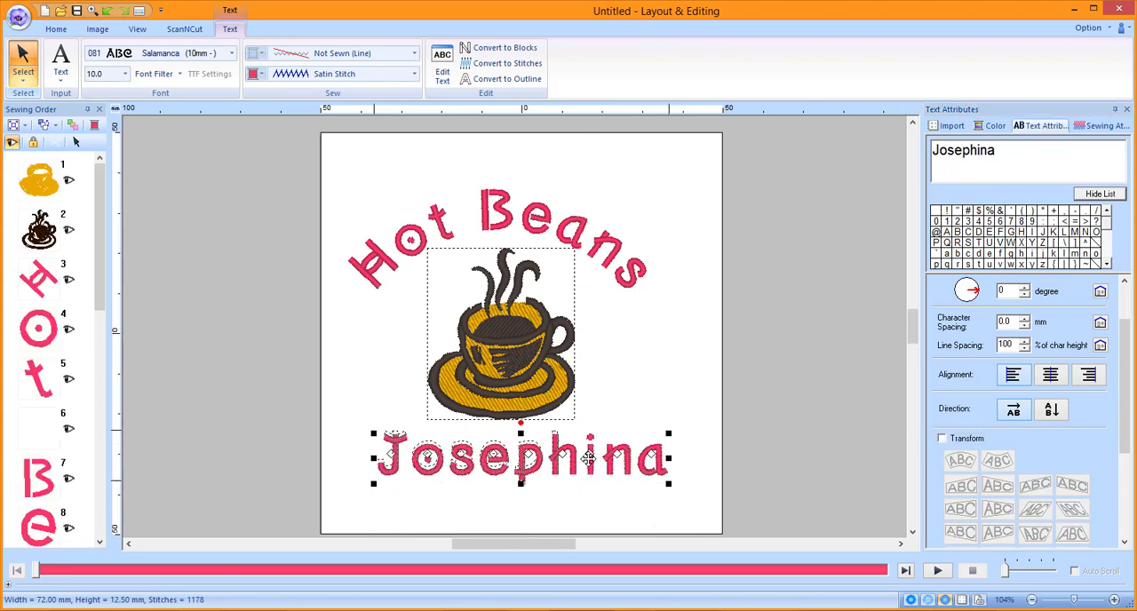
{"action": "key", "text": "Up"}
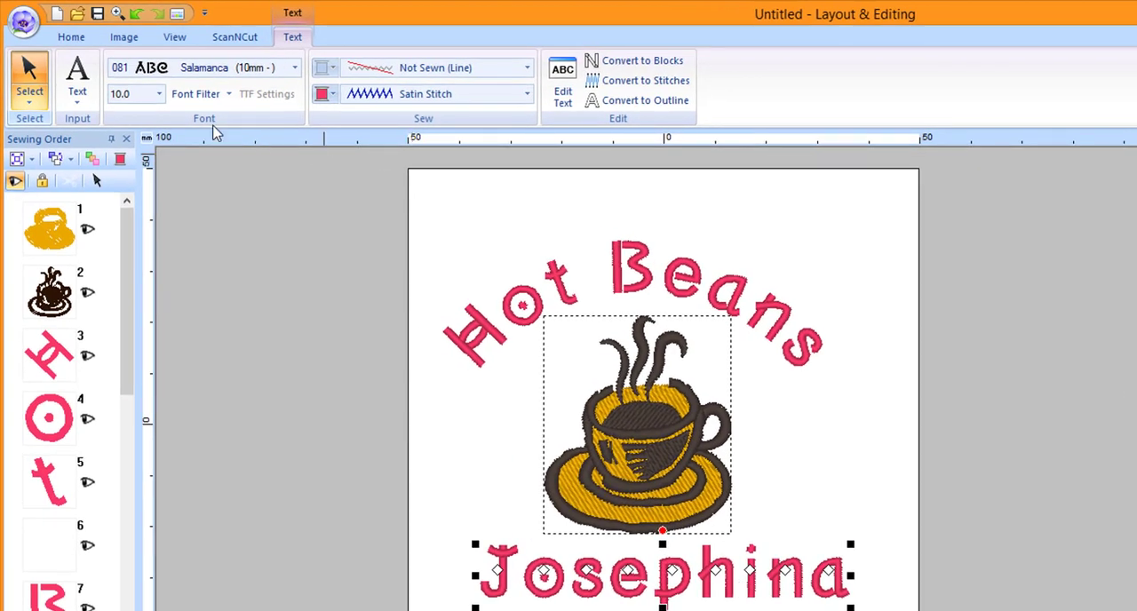
- Select all objects and align the arched text, cup and name on their horizontal centers
{"action": "left_click", "coordinate": [29, 102]}
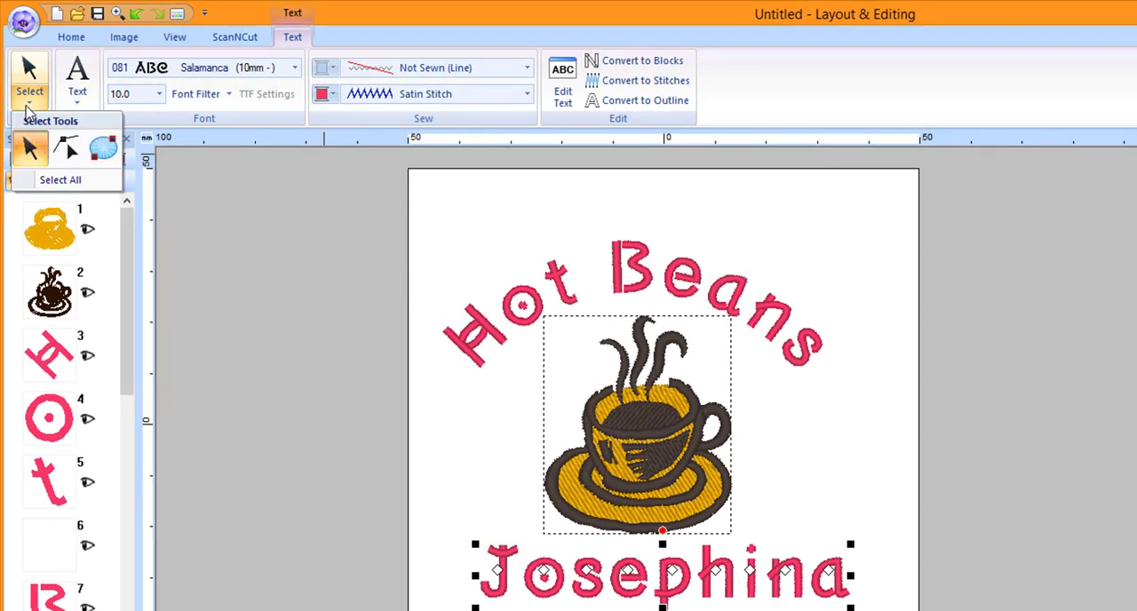
{"action": "left_click", "coordinate": [51, 181]}
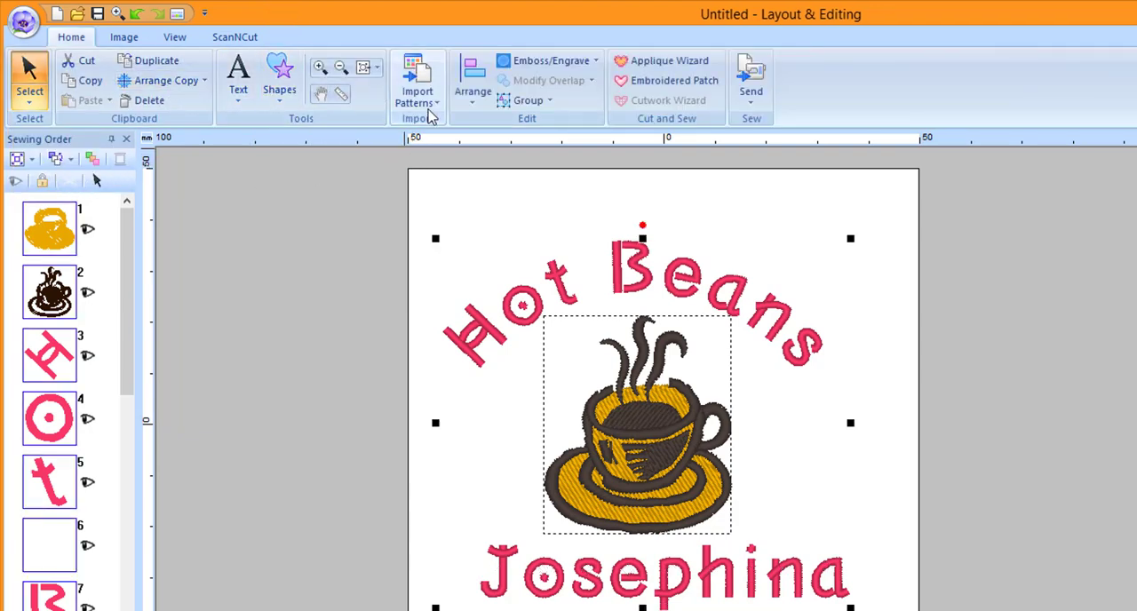
{"action": "left_click", "coordinate": [478, 106]}
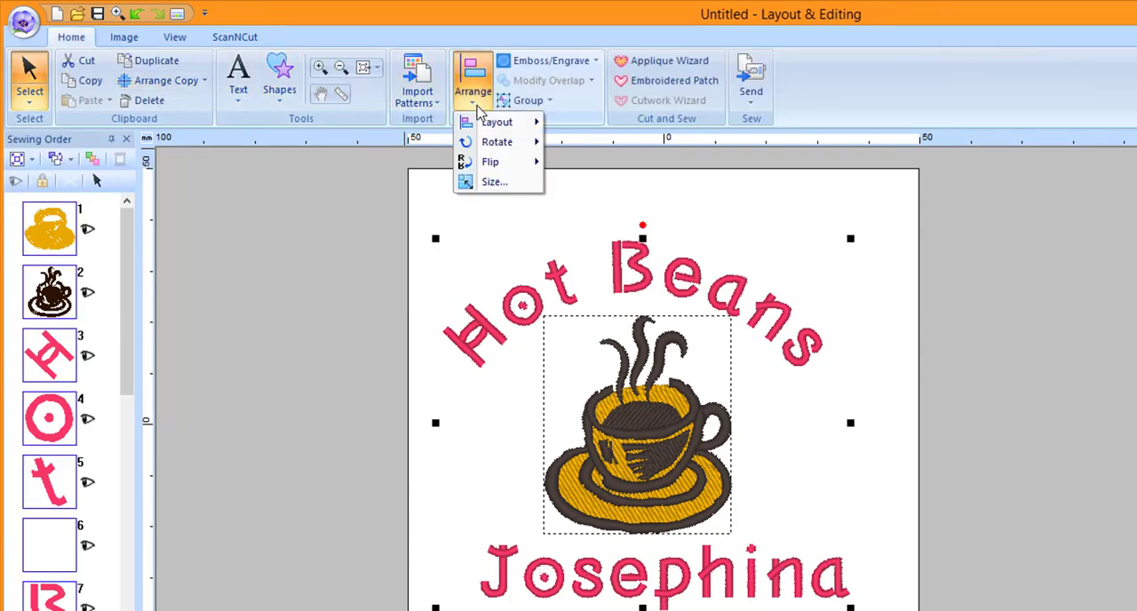
{"action": "mouse_move", "coordinate": [481, 127]}
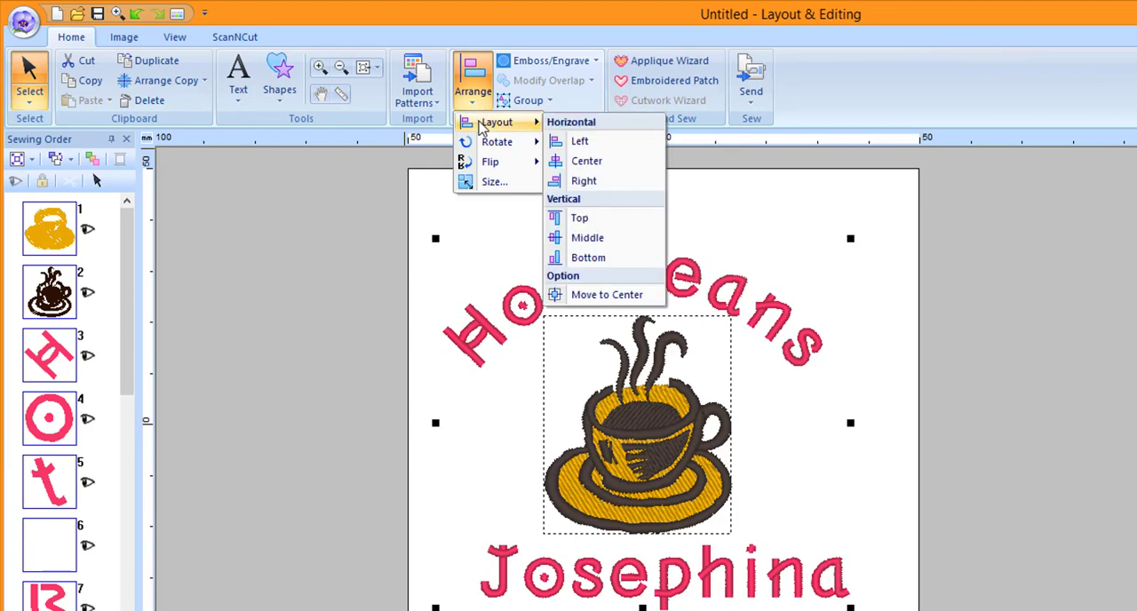
{"action": "left_click", "coordinate": [573, 165]}
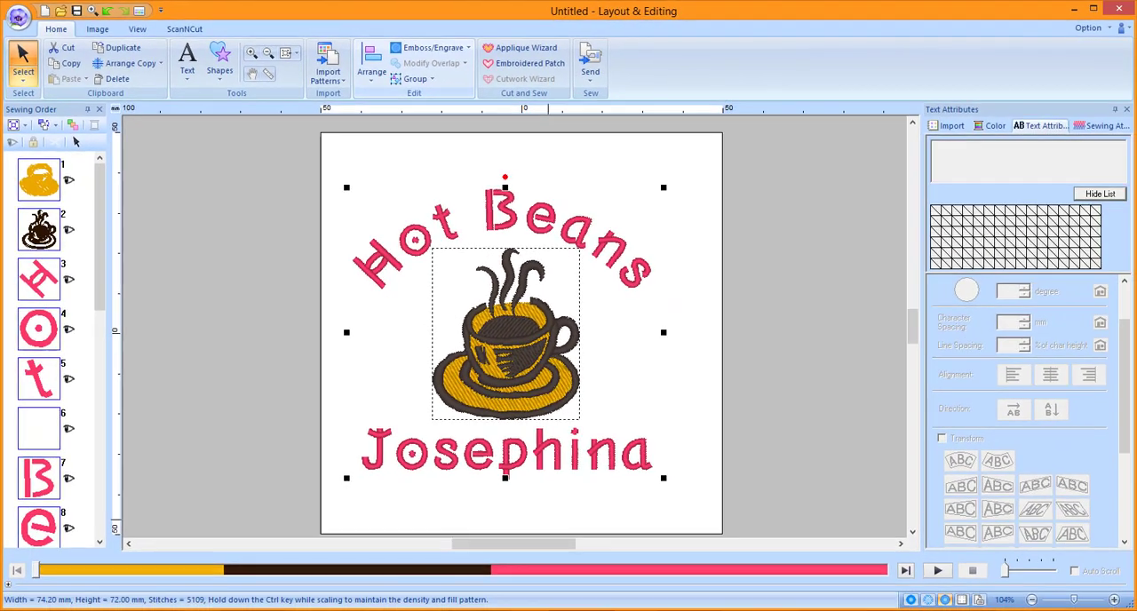
- Move the whole selected design to the center of the design page and clear the selection
{"action": "left_click", "coordinate": [370, 80]}
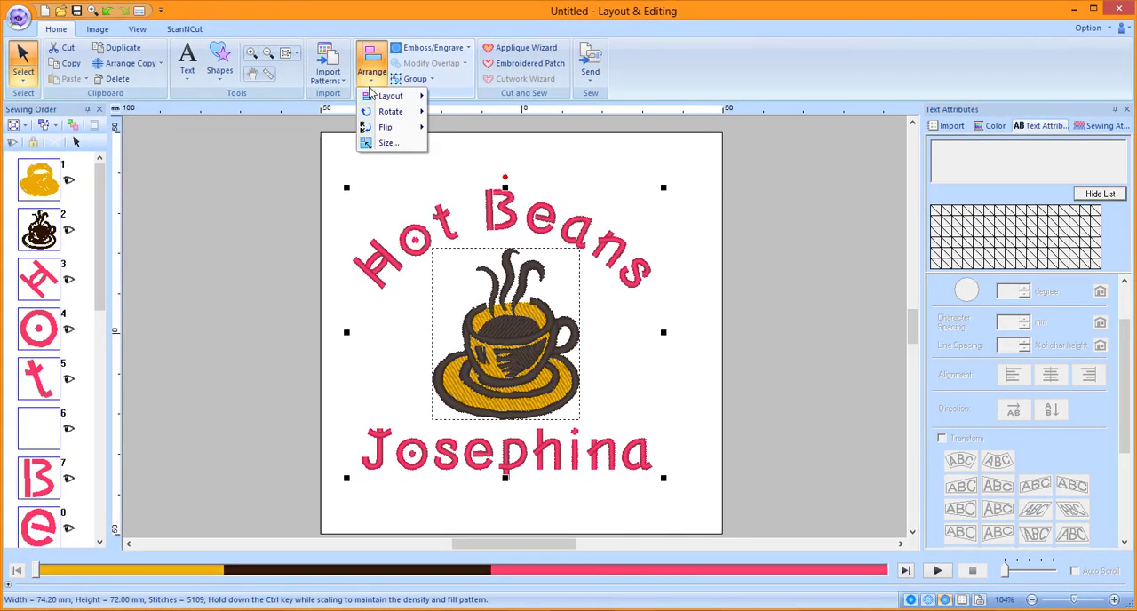
{"action": "mouse_move", "coordinate": [372, 97]}
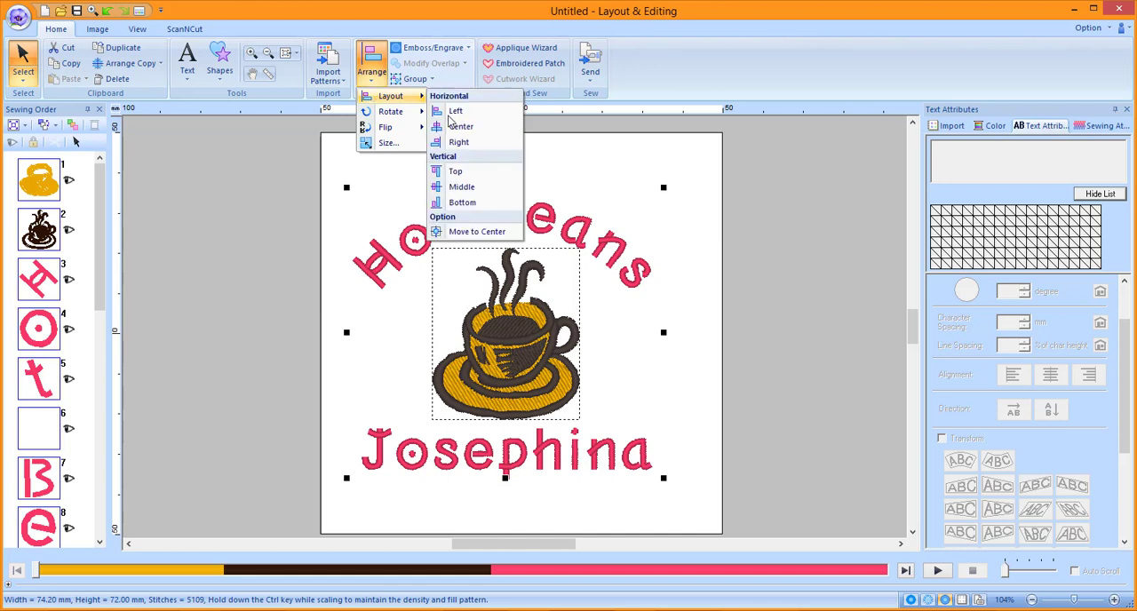
{"action": "left_click", "coordinate": [487, 233]}
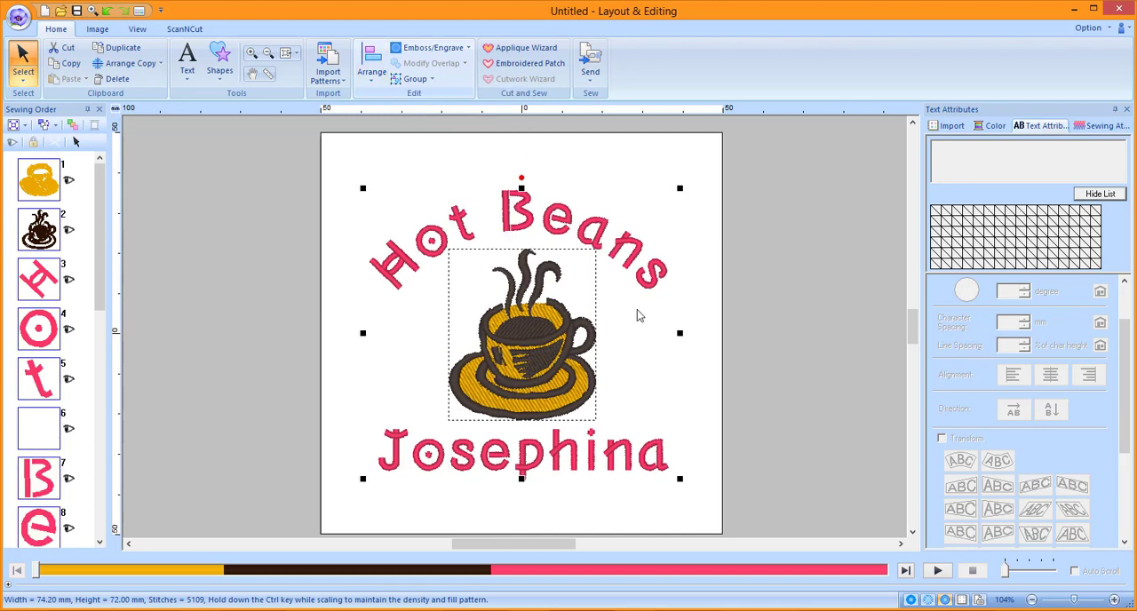
{"action": "left_click", "coordinate": [751, 354]}
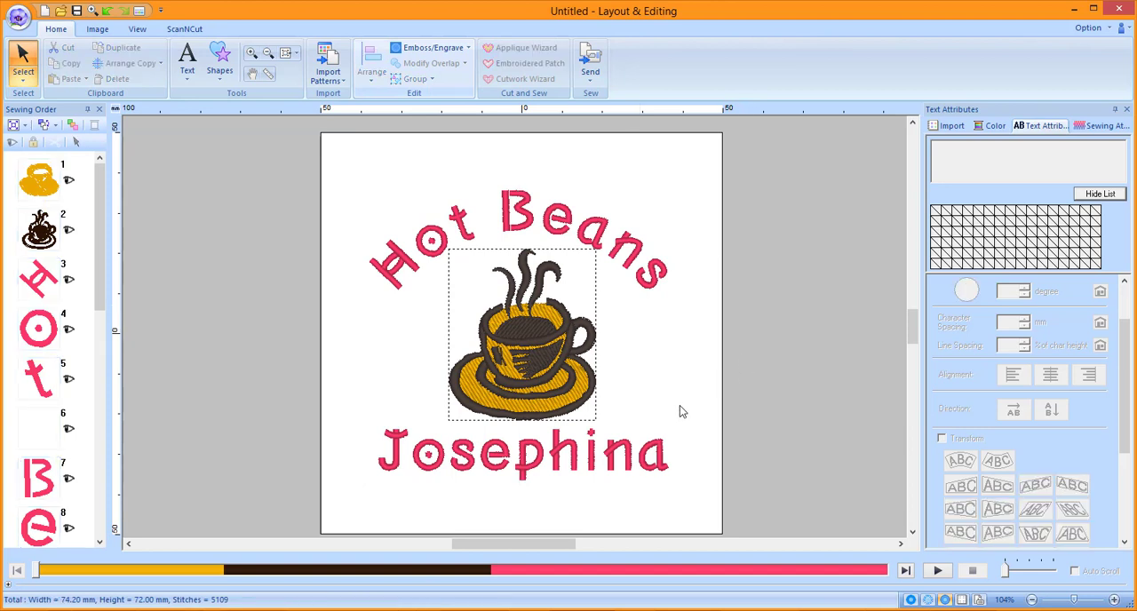
- Turn on Name Drop for the name text below the cup, with Maintain aspect ratio enabled
{"action": "left_click", "coordinate": [659, 451]}
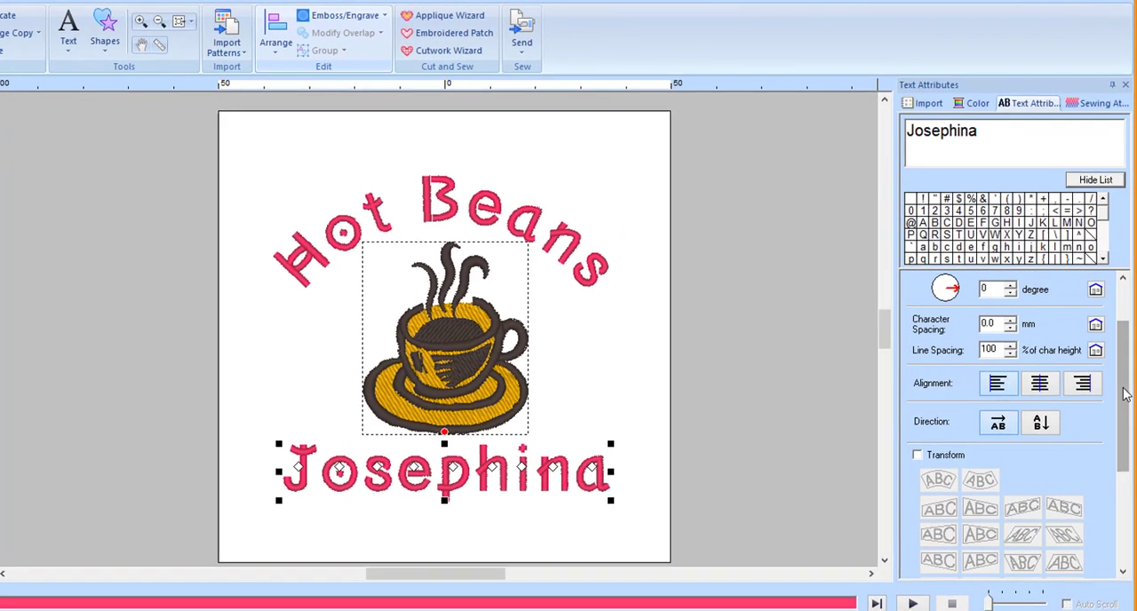
{"action": "left_click_drag", "start_coordinate": [1126, 385], "coordinate": [1124, 517]}
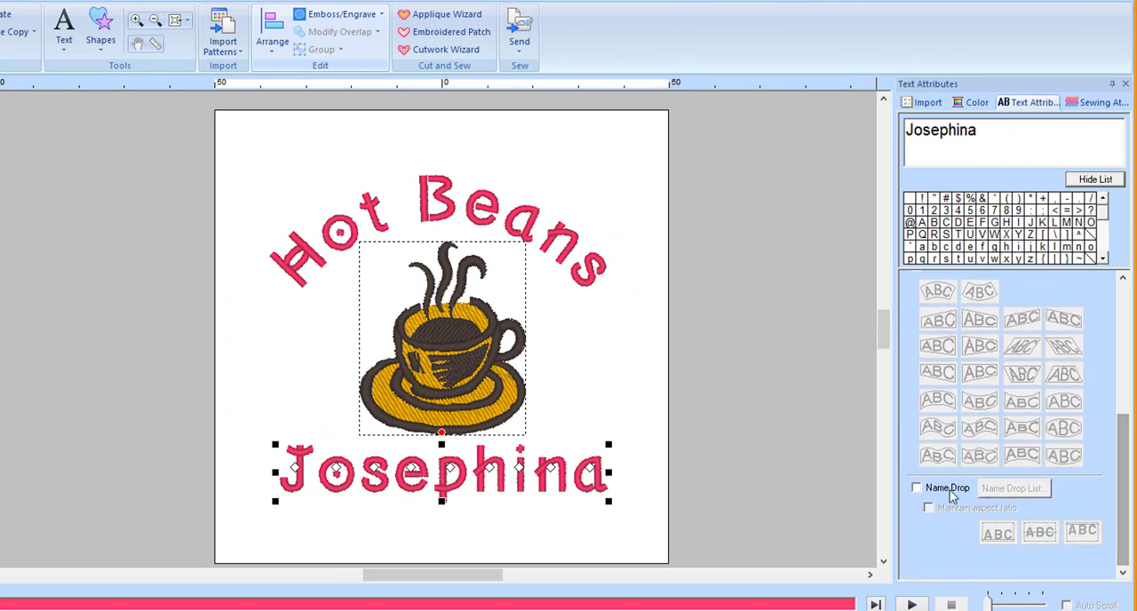
{"action": "left_click", "coordinate": [917, 490]}
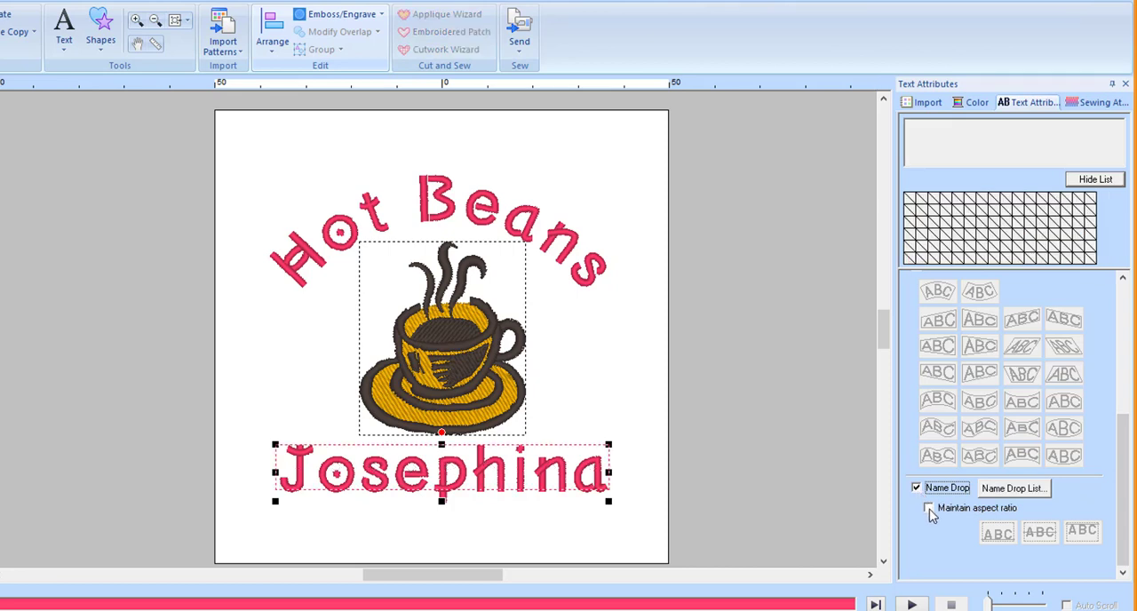
{"action": "left_click", "coordinate": [931, 512]}
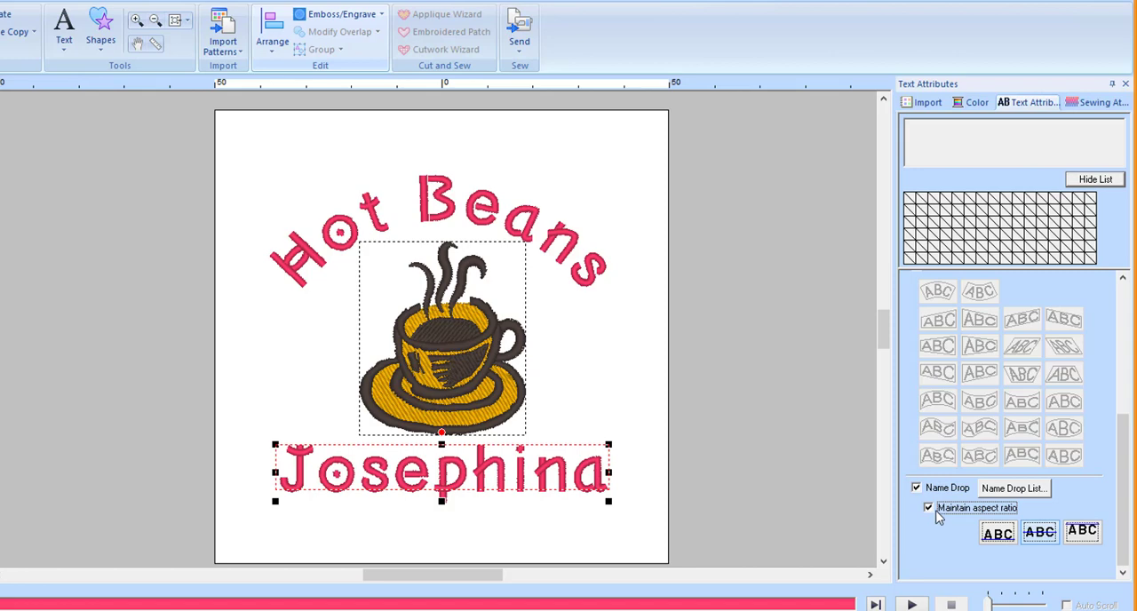
- Open the Name Drop List and enter six more first names in the rows below the existing name
{"action": "left_click", "coordinate": [1021, 496]}
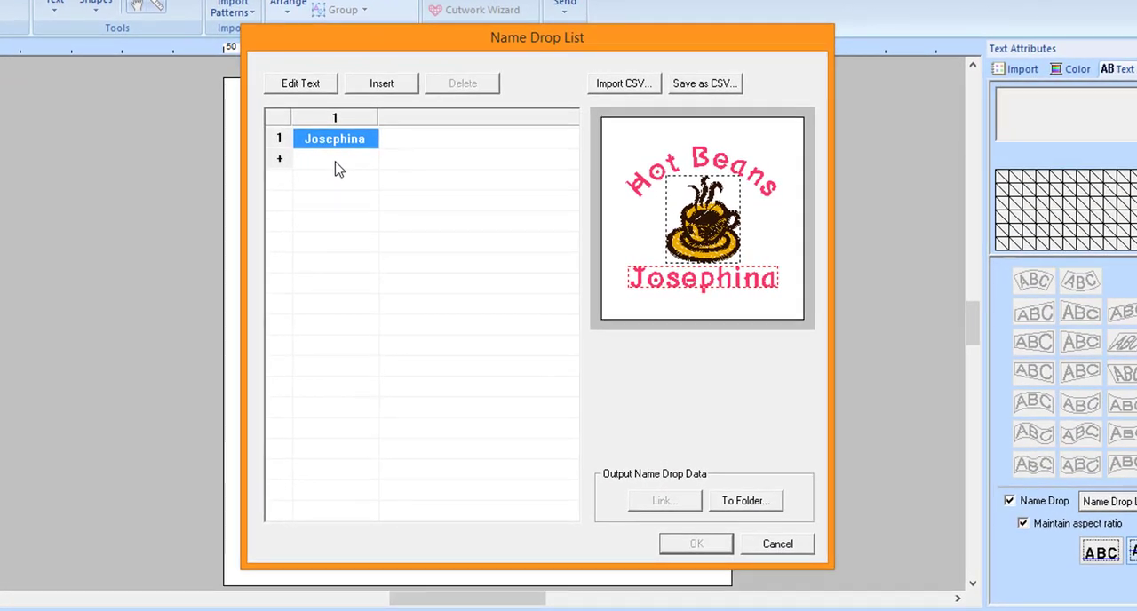
{"action": "left_click", "coordinate": [337, 162]}
{"action": "left_click", "coordinate": [337, 160]}
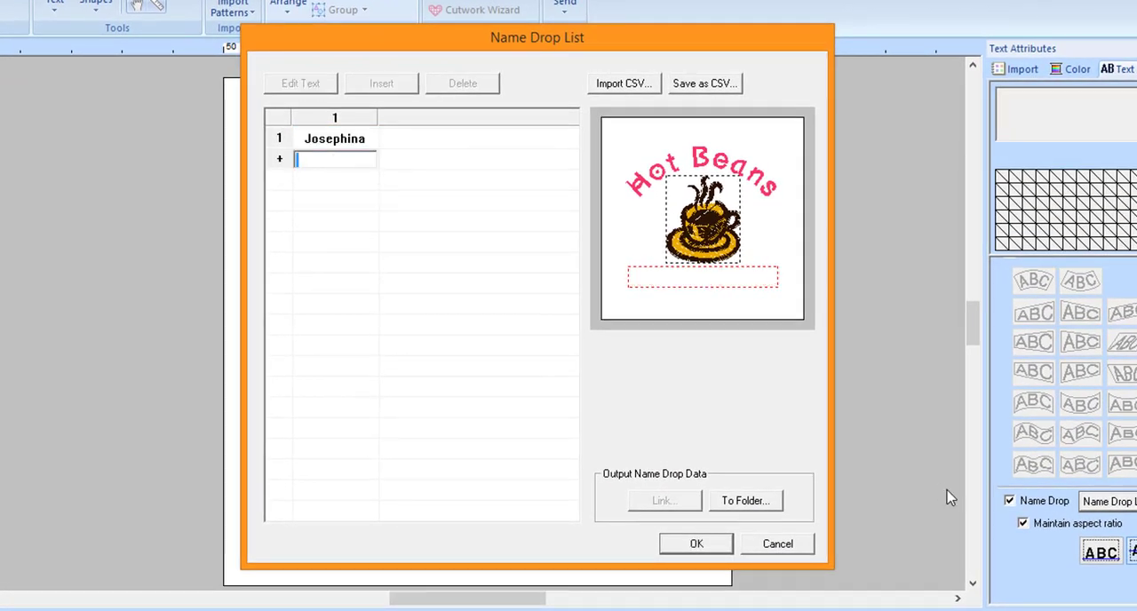
{"action": "type", "text": "Sally"}
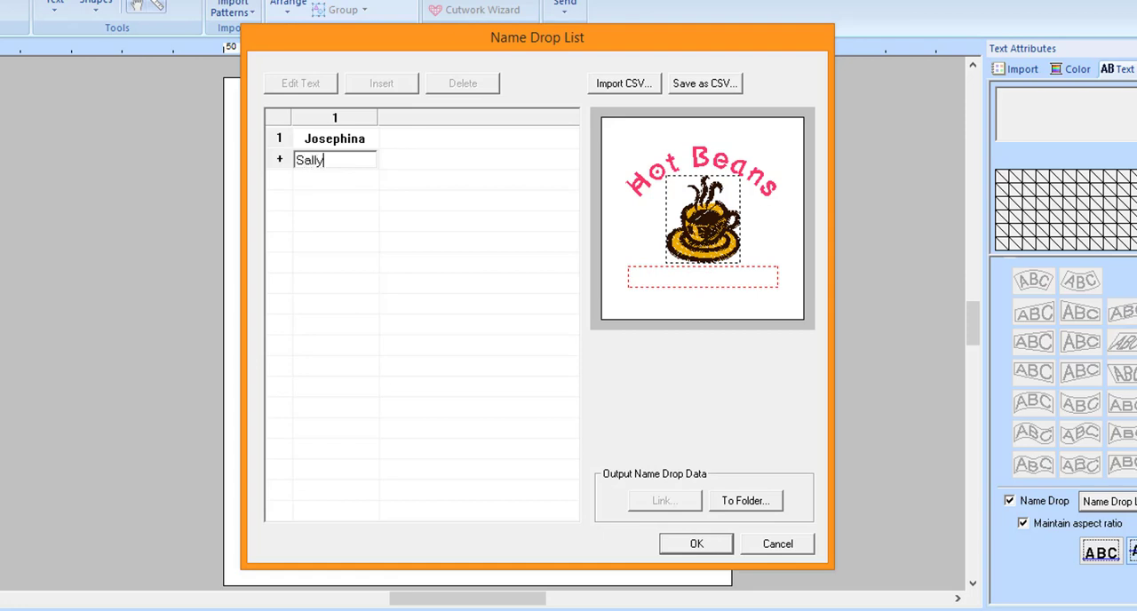
{"action": "key", "text": "Return"}
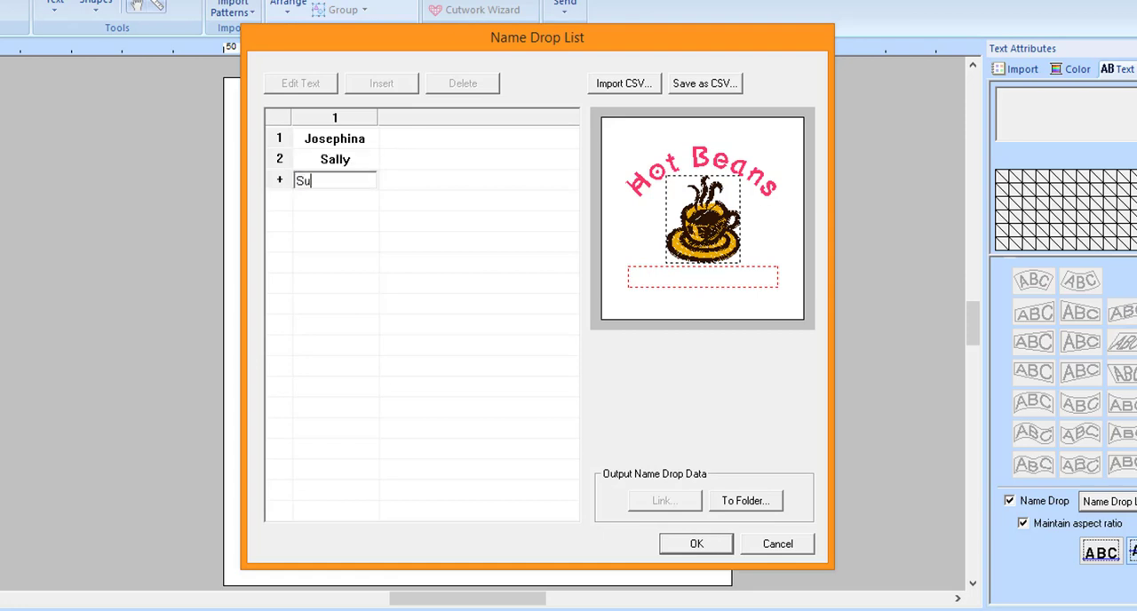
{"action": "type", "text": "Susan"}
{"action": "key", "text": "Return"}
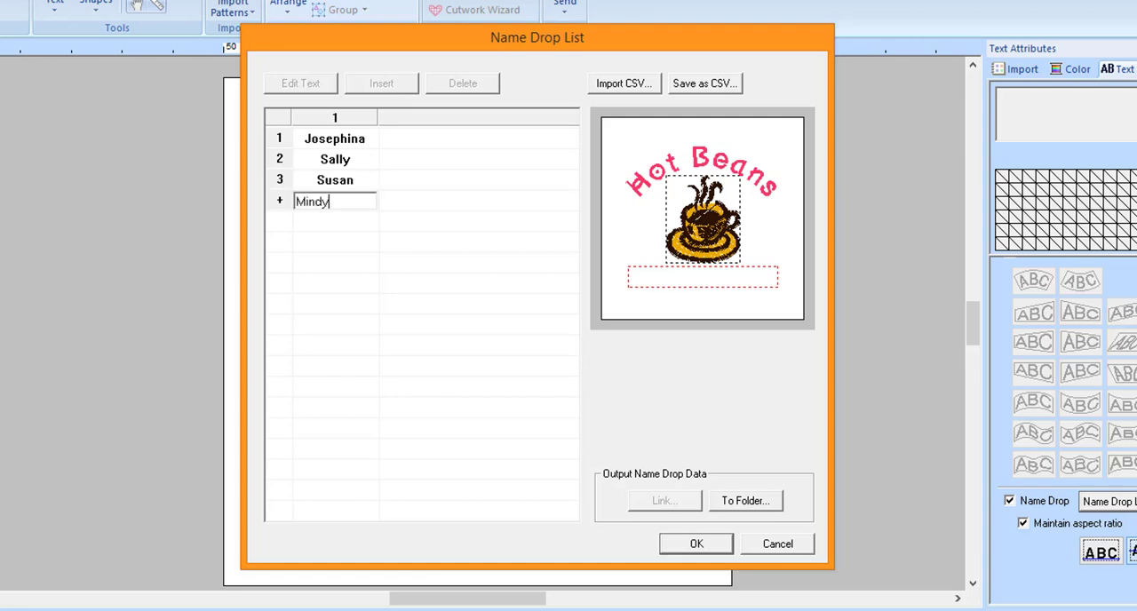
{"action": "key", "text": "Return"}
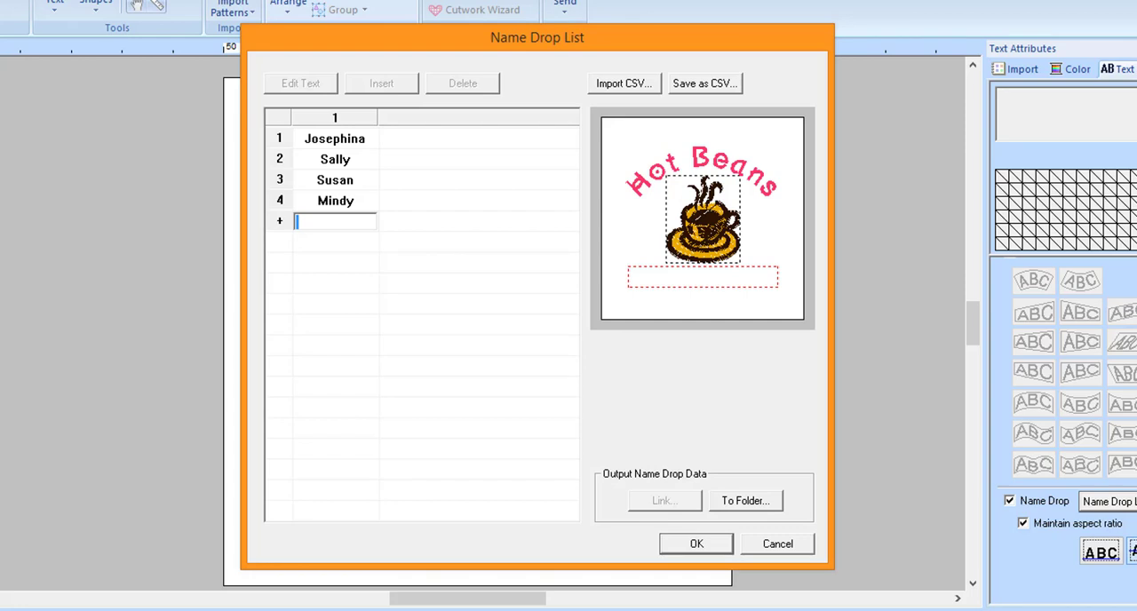
{"action": "key", "text": "Return"}
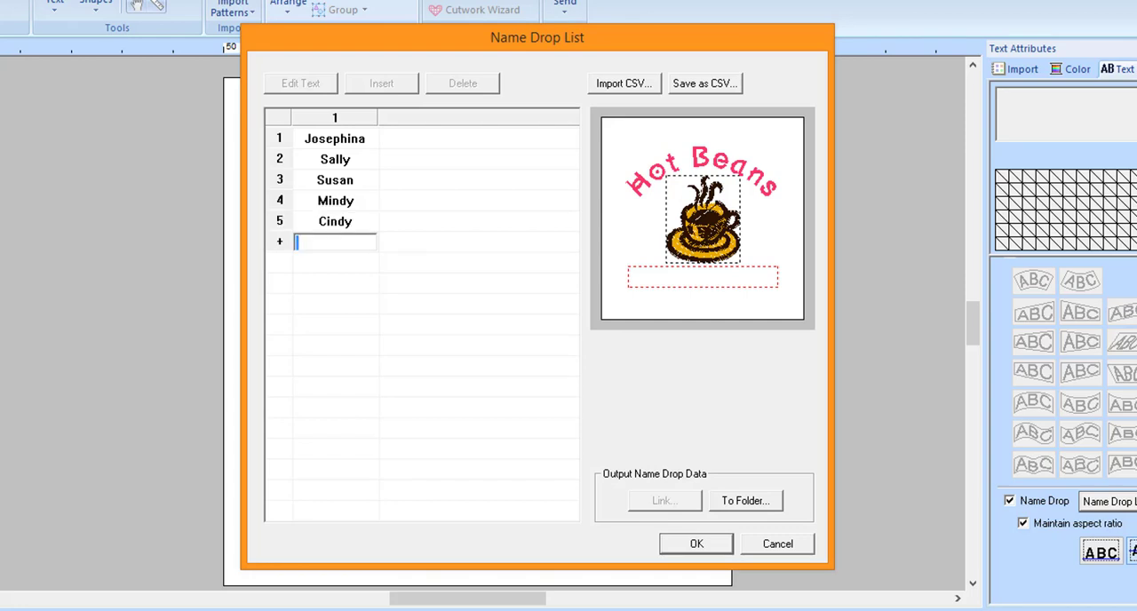
{"action": "type", "text": "Sarah"}
{"action": "key", "text": "Return"}
{"action": "type", "text": "Melody"}
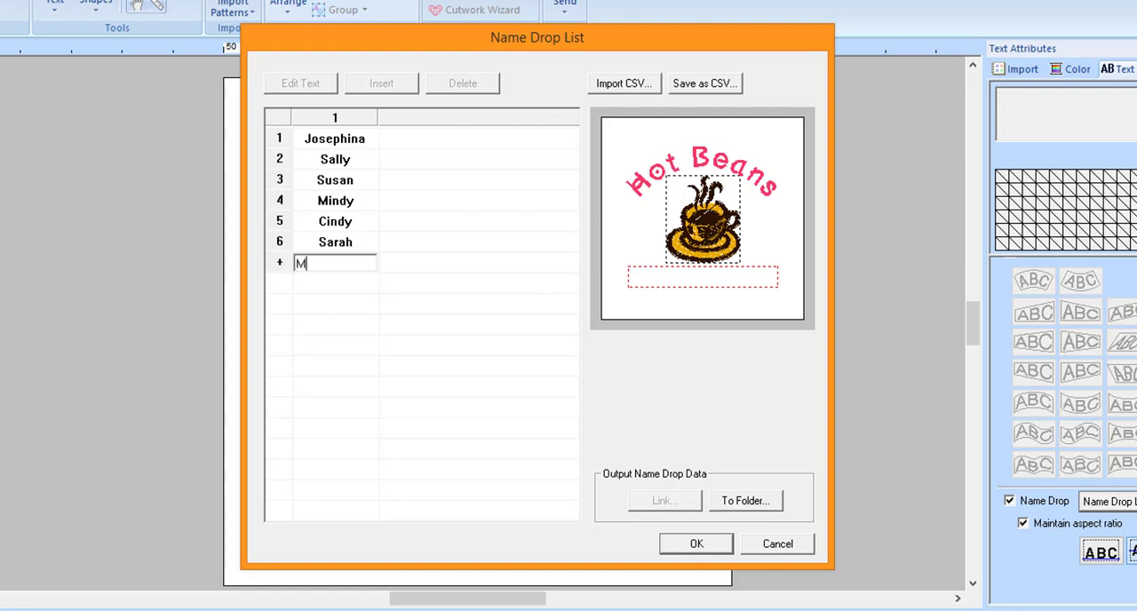
- Start outputting the Name Drop data to a folder, using "Hot Beans" as the file name
{"action": "left_click", "coordinate": [746, 503]}
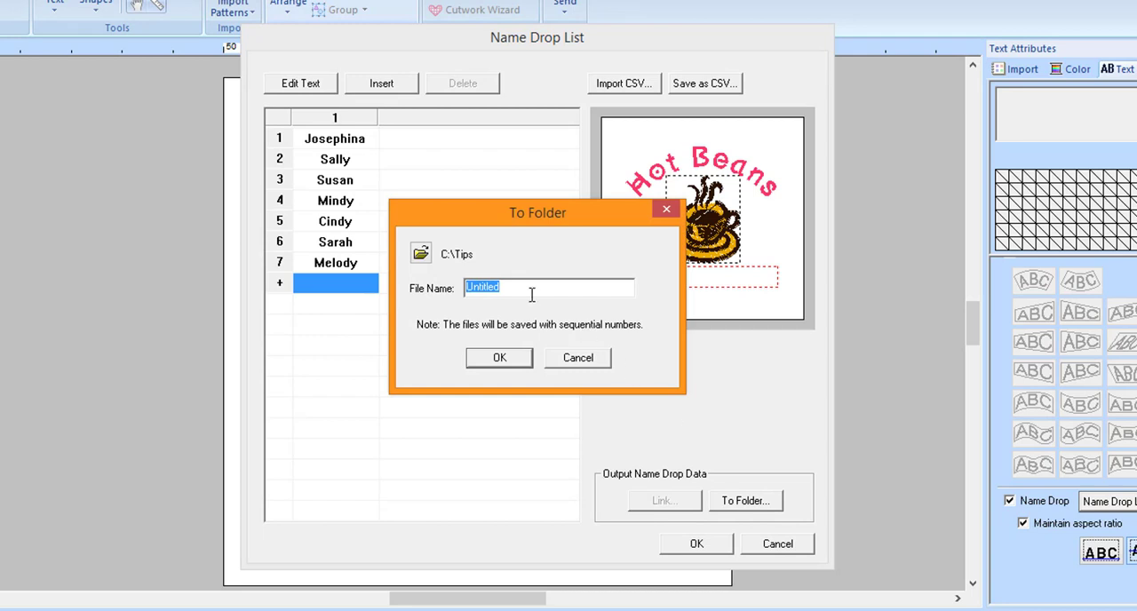
{"action": "type", "text": "Hot Beans"}
- Create a new folder named "Name Drop 2" inside C:\Tips and choose it as the output location
{"action": "left_click", "coordinate": [421, 253]}
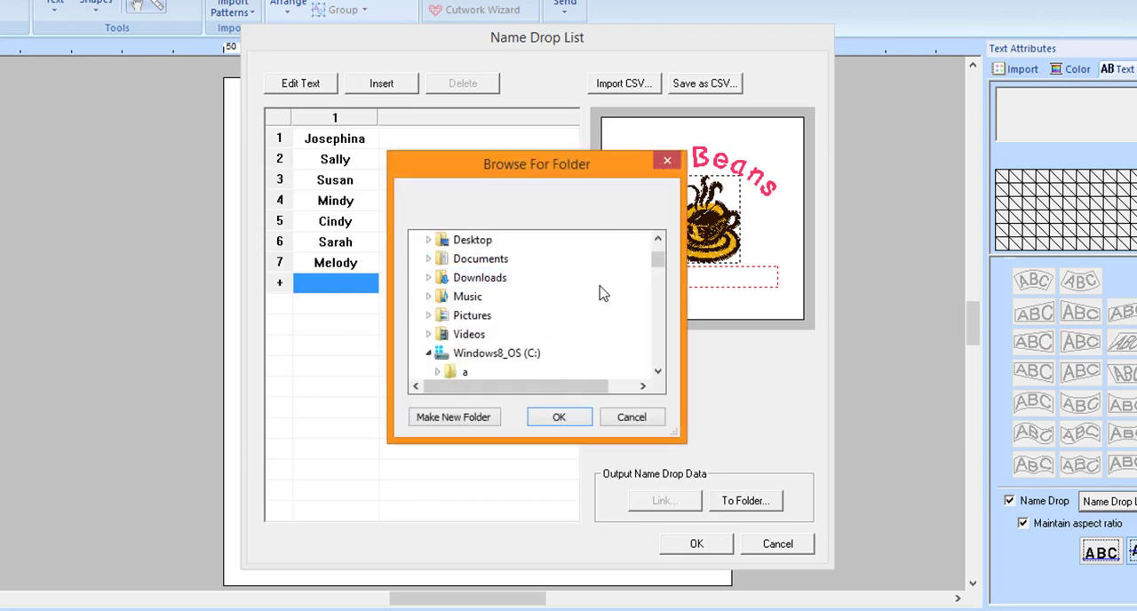
{"action": "left_click_drag", "start_coordinate": [658, 372], "coordinate": [657, 330]}
{"action": "double_click", "coordinate": [470, 281]}
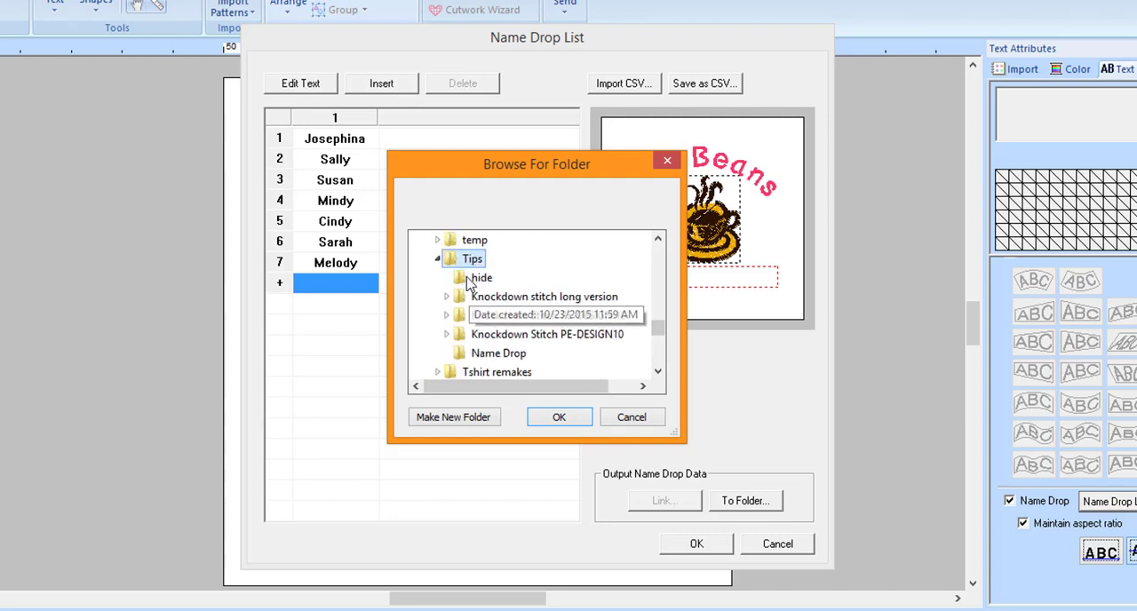
{"action": "left_click", "coordinate": [476, 418]}
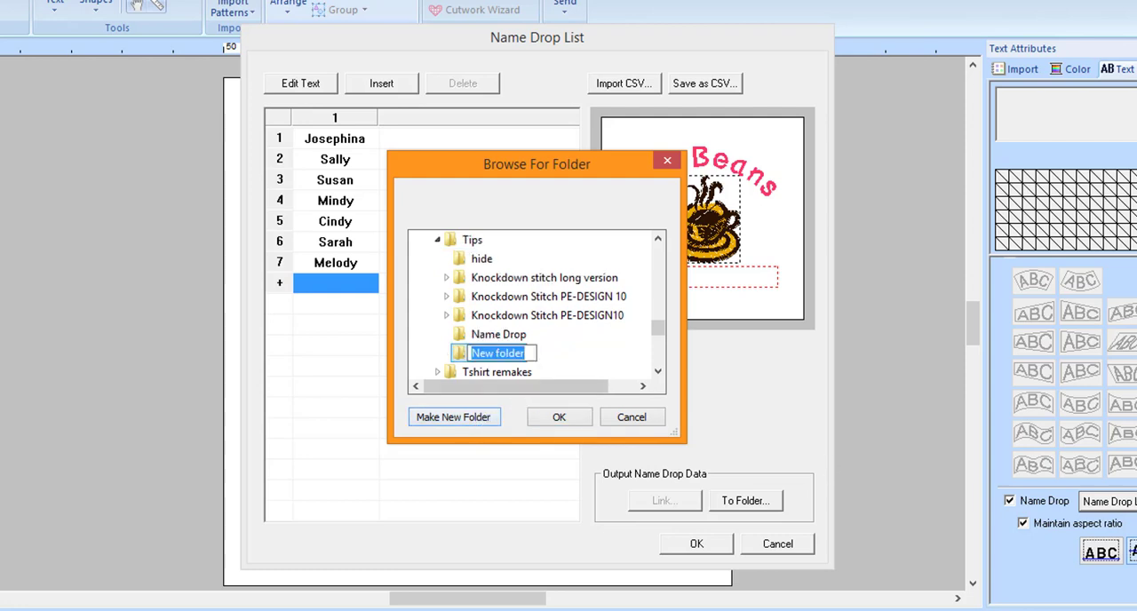
{"action": "type", "text": "Name Ddrop"}
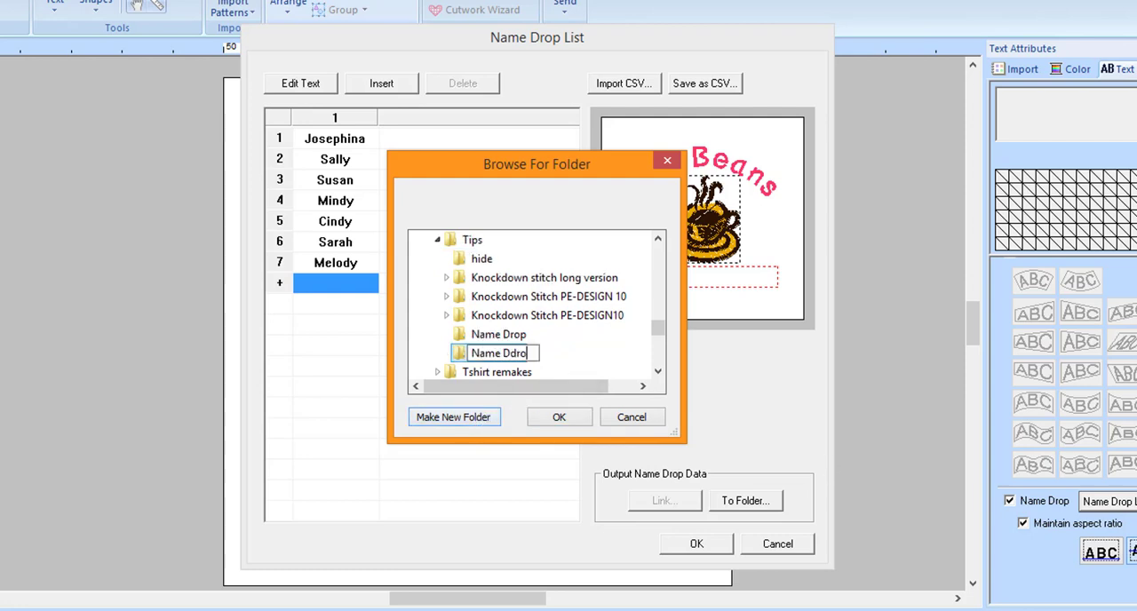
{"action": "key", "text": "BackSpace"}
{"action": "key", "text": "BackSpace"}
{"action": "key", "text": "BackSpace"}
{"action": "key", "text": "BackSpace"}
{"action": "type", "text": "rop 2"}
{"action": "left_click", "coordinate": [595, 357]}
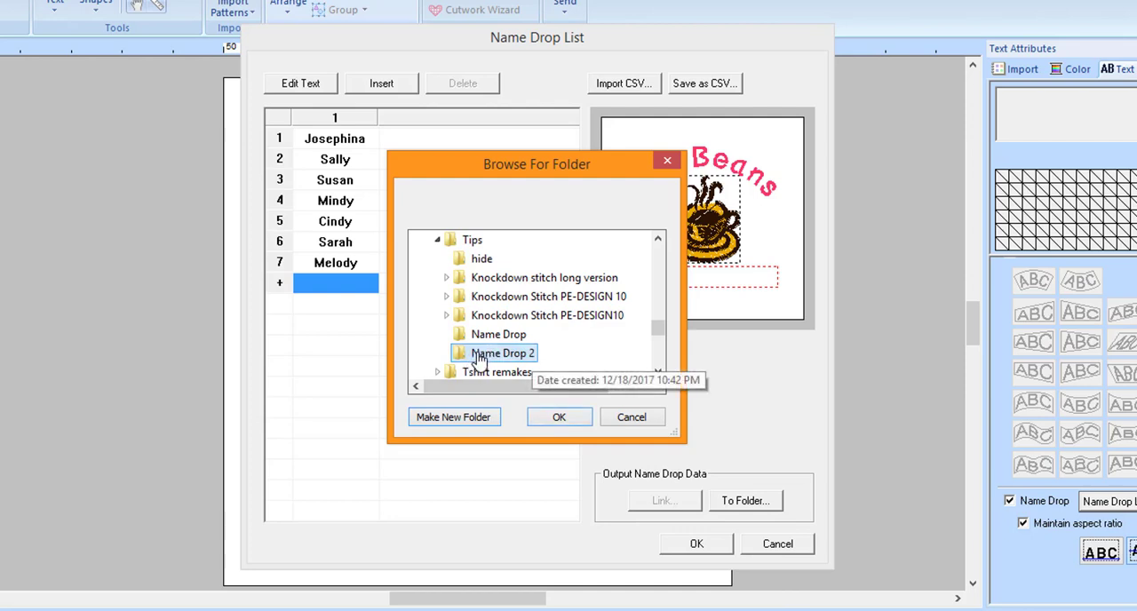
{"action": "left_click", "coordinate": [567, 425]}
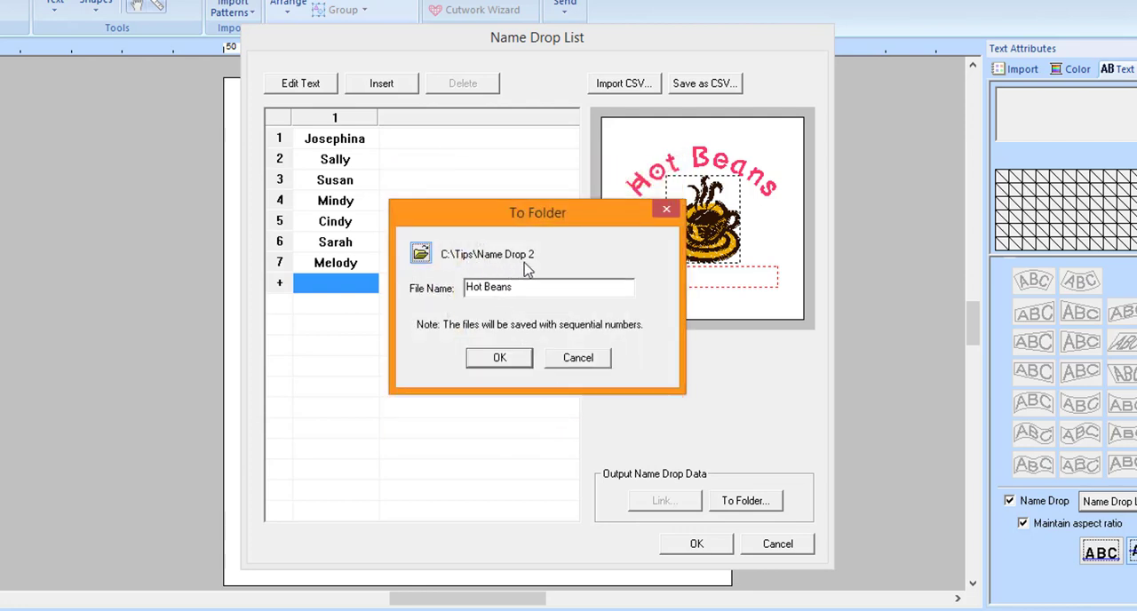
- Output the Name Drop files to the chosen folder and close the Name Drop List
{"action": "left_click", "coordinate": [512, 357]}
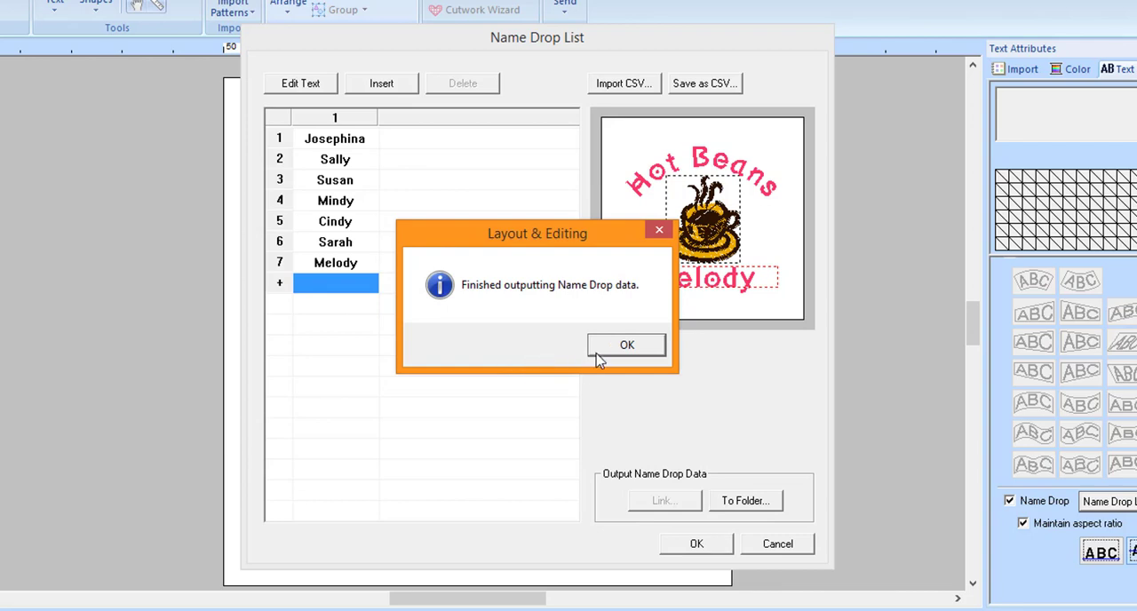
{"action": "left_click", "coordinate": [610, 350]}
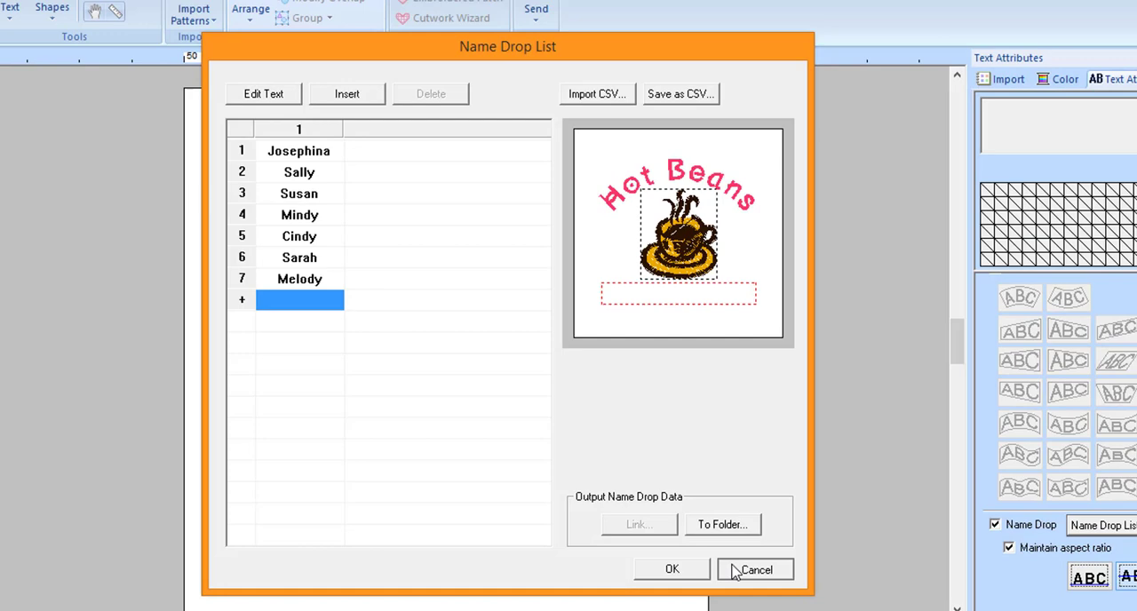
{"action": "left_click", "coordinate": [757, 545]}
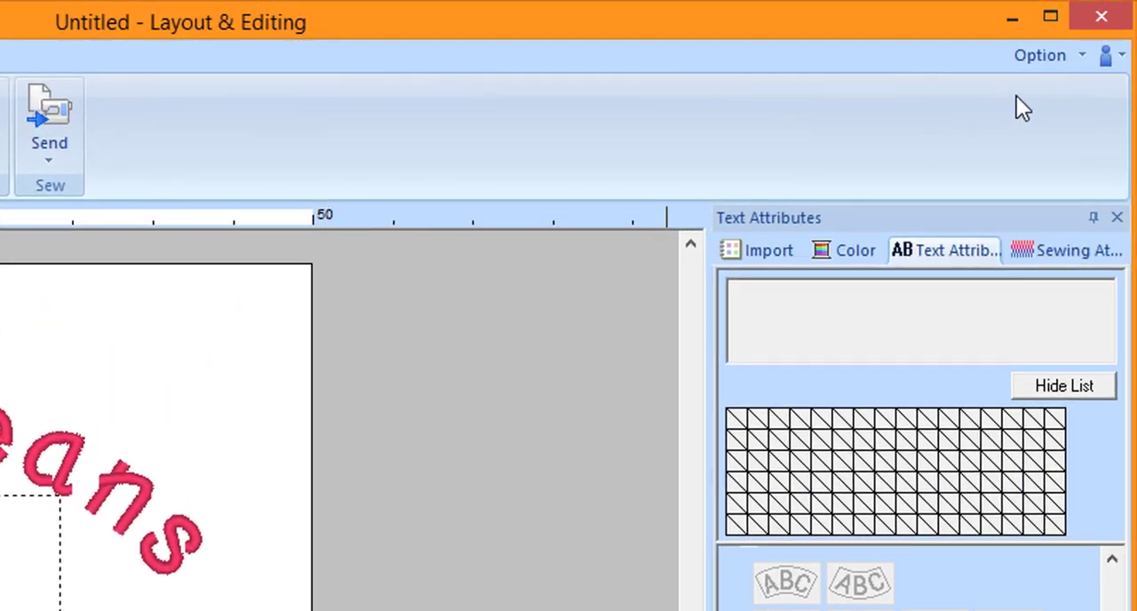
- Switch to Design Database and view the exported designs in the Name Drop 2 folder inside Tips
{"action": "left_click", "coordinate": [1075, 59]}
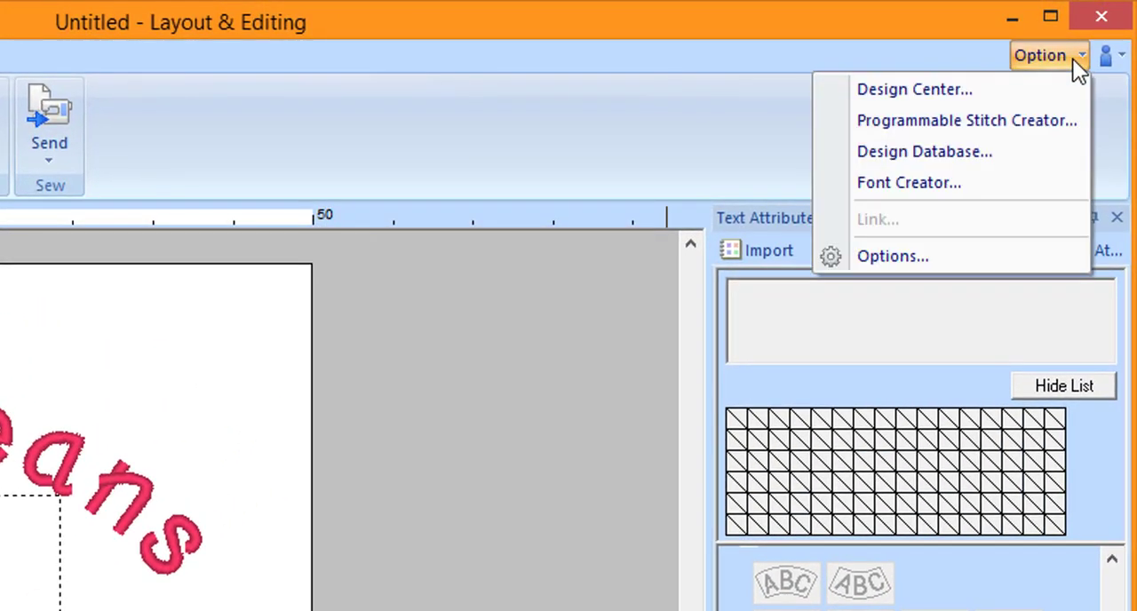
{"action": "left_click", "coordinate": [974, 150]}
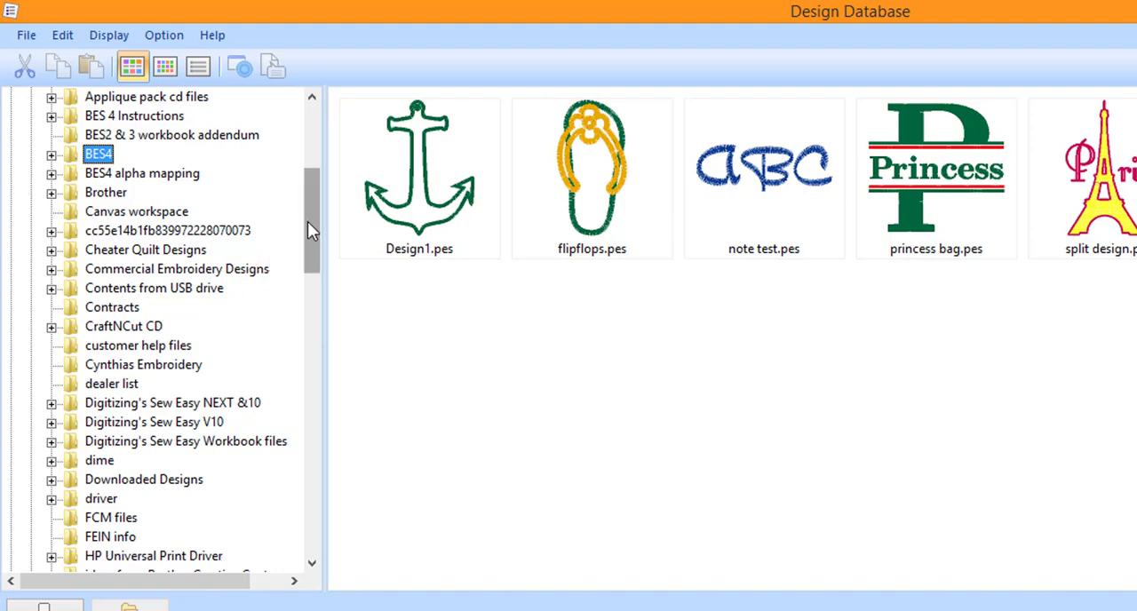
{"action": "left_click_drag", "start_coordinate": [308, 227], "coordinate": [306, 400]}
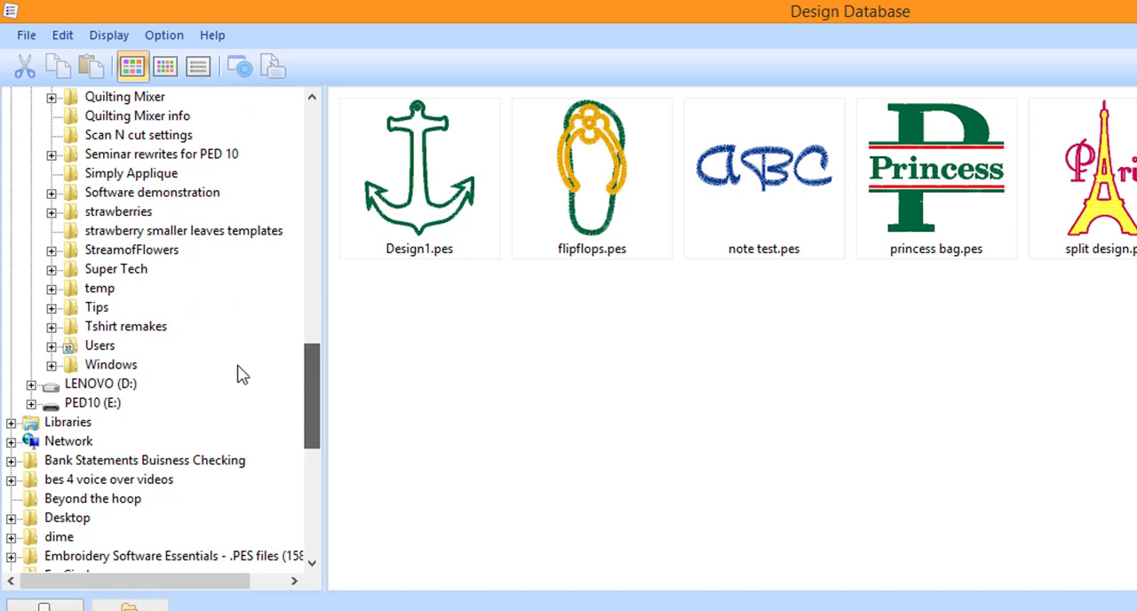
{"action": "left_click", "coordinate": [50, 309]}
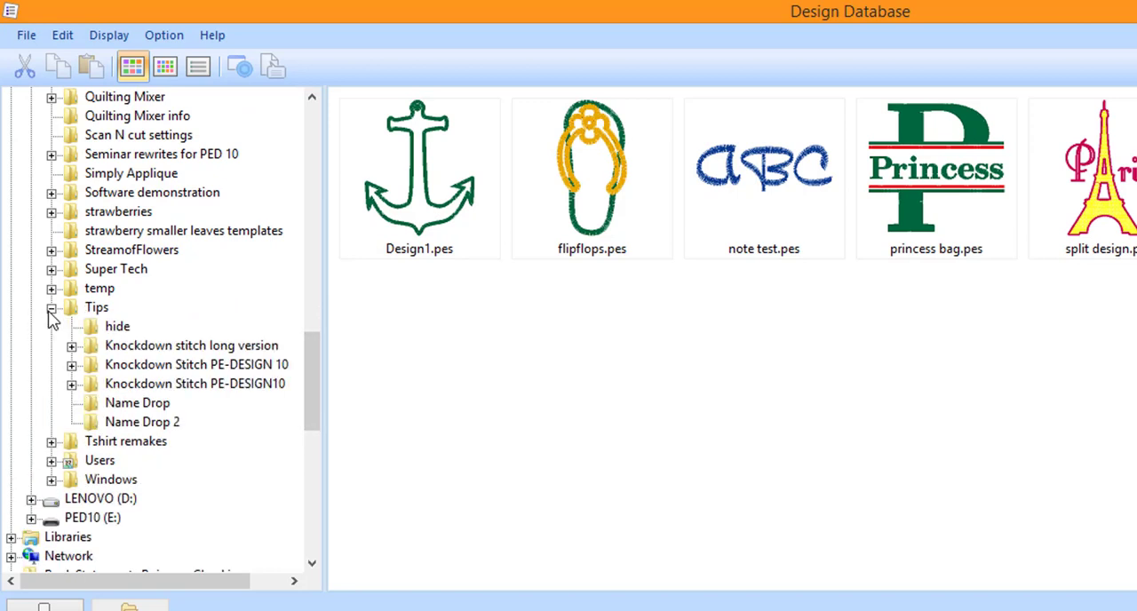
{"action": "left_click", "coordinate": [142, 424]}
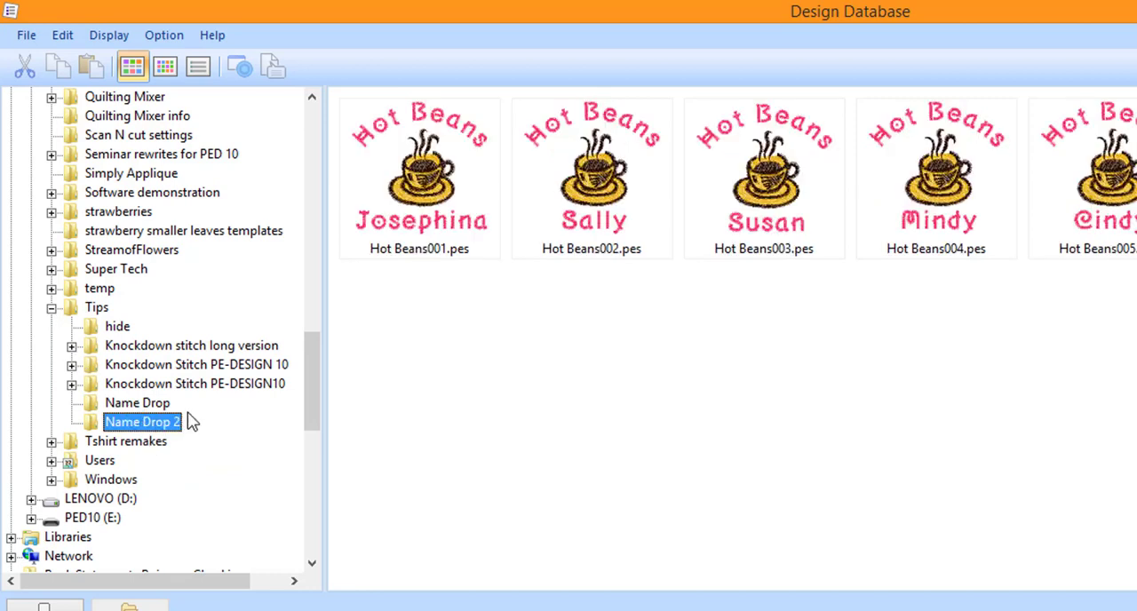